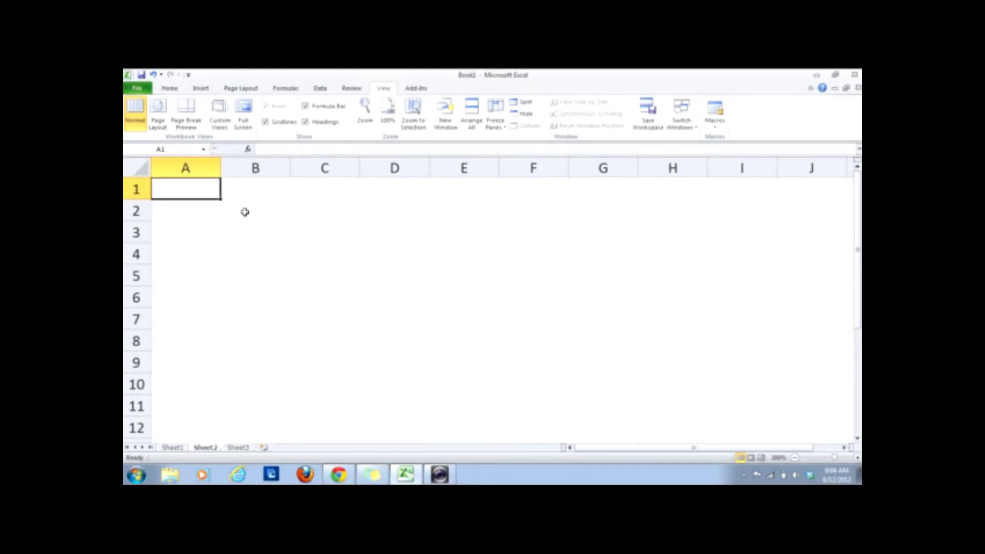
# Enter =RAND() in B3, then rescale it to =1-2*RAND().
pyautogui.click(251, 233)
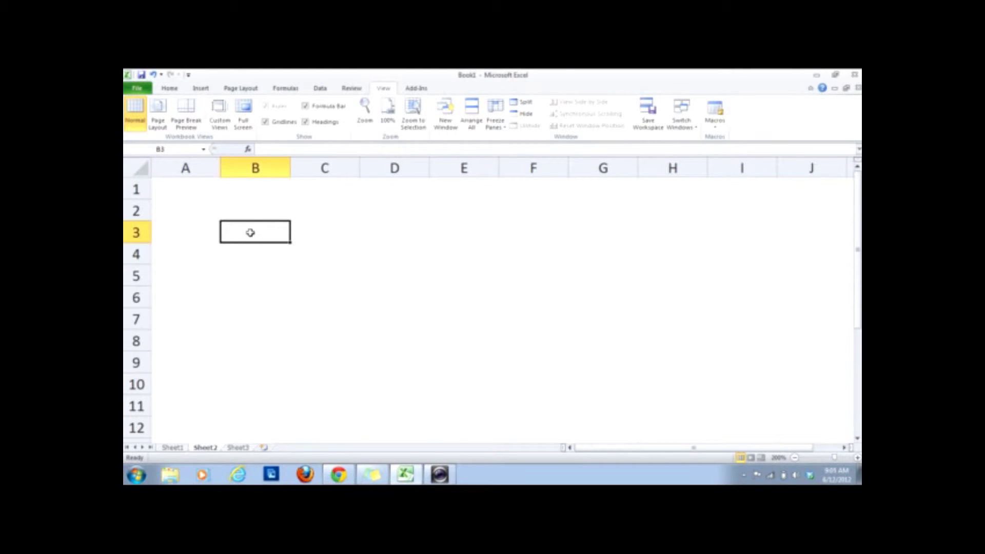
pyautogui.write('=rand')
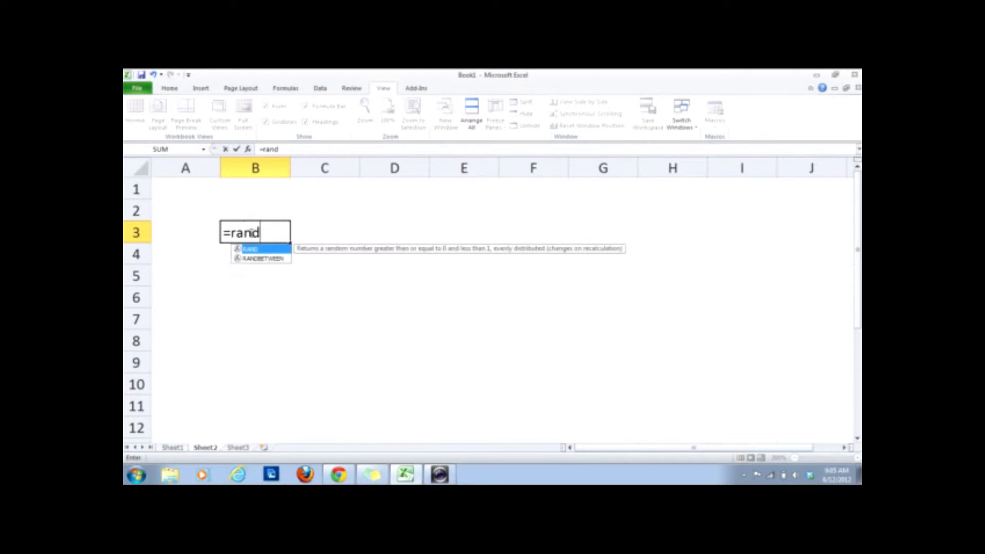
pyautogui.write('()')
pyautogui.press('Return')
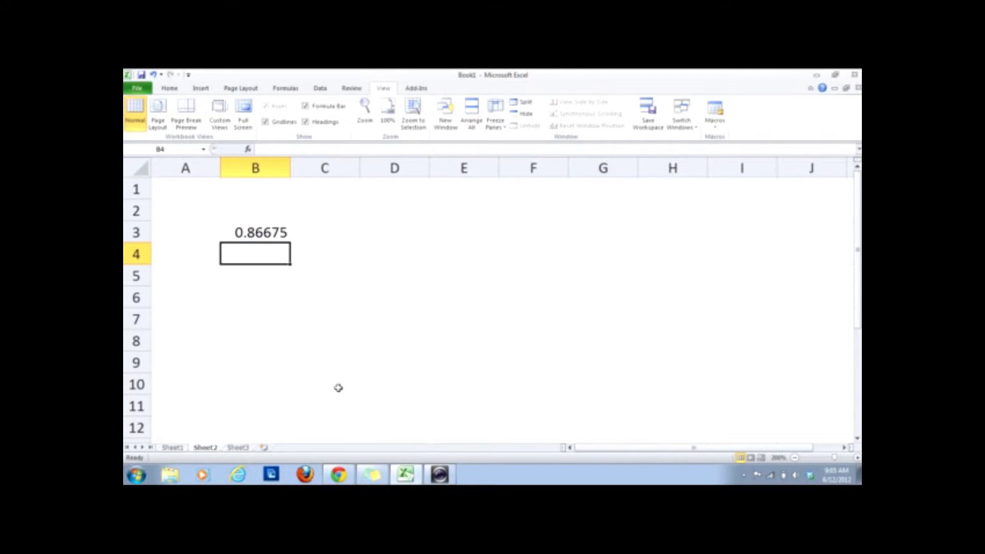
pyautogui.click(249, 232)
pyautogui.doubleClick(249, 231)
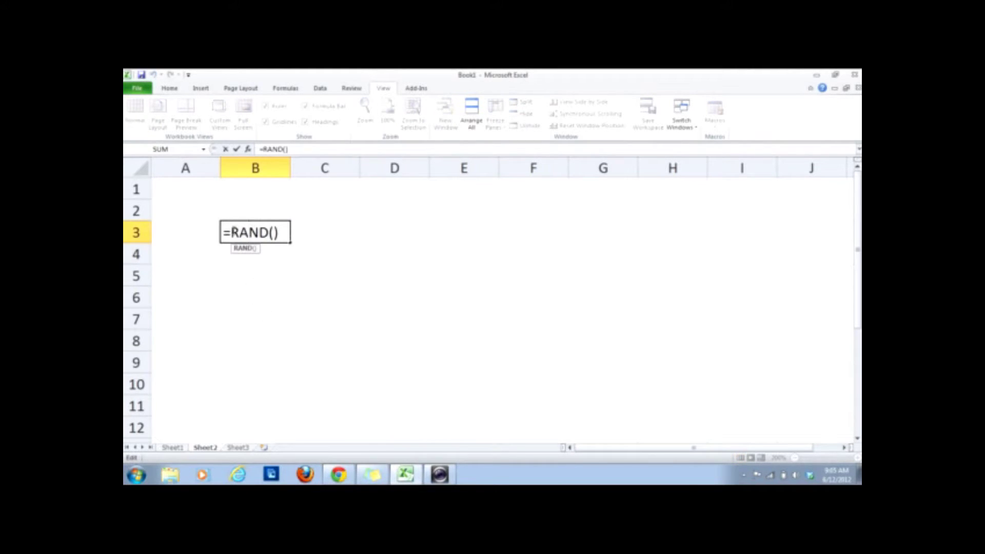
pyautogui.click(231, 231)
pyautogui.write('1-')
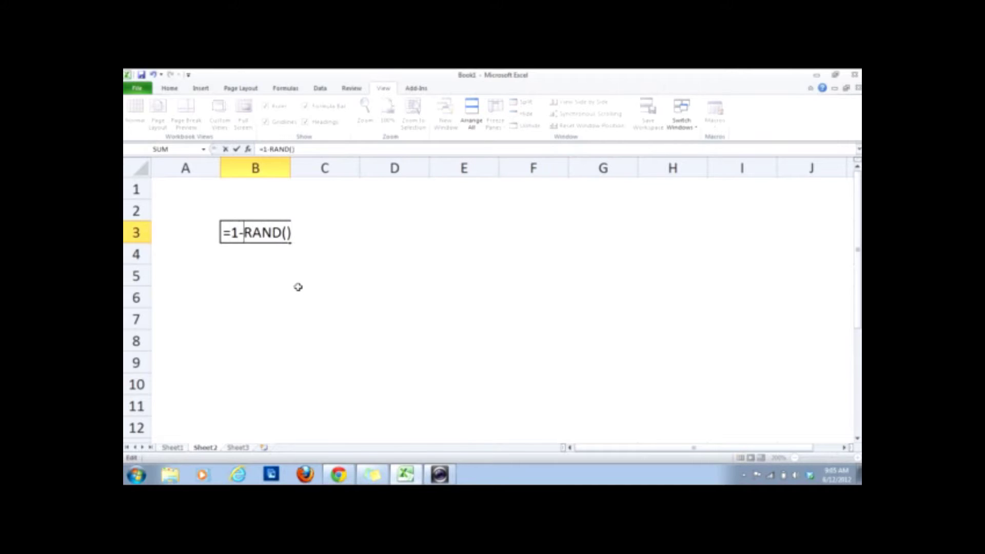
pyautogui.write('2*')
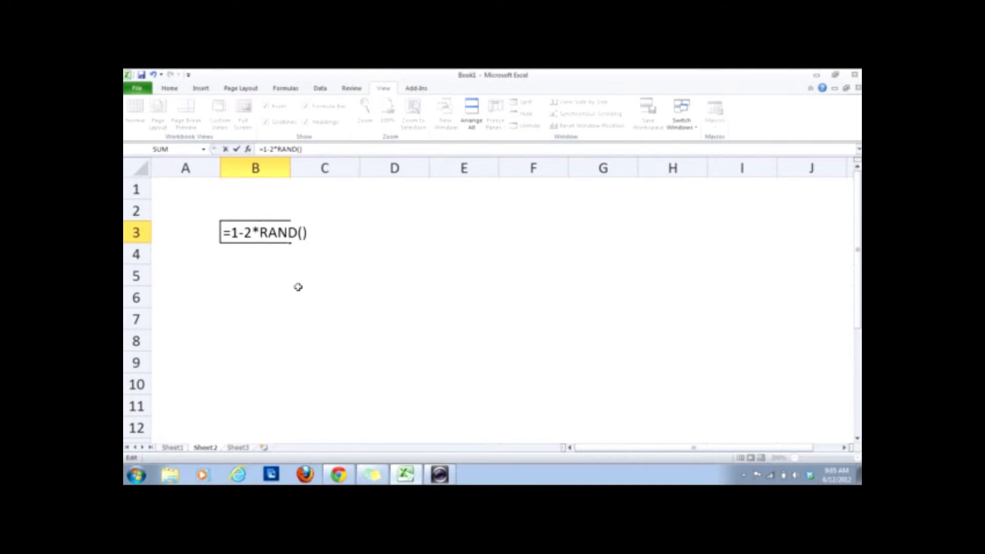
pyautogui.press('Return')
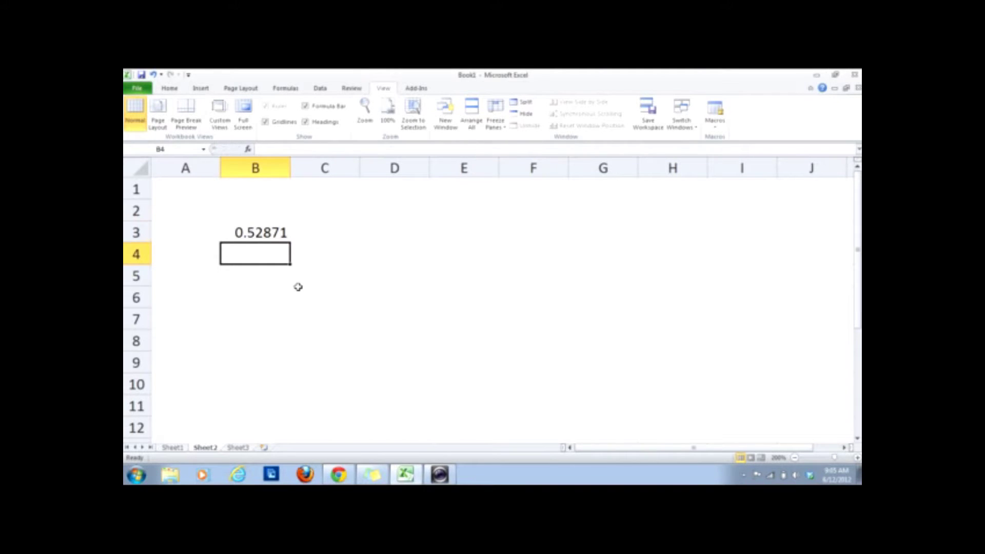
pyautogui.click(261, 229)
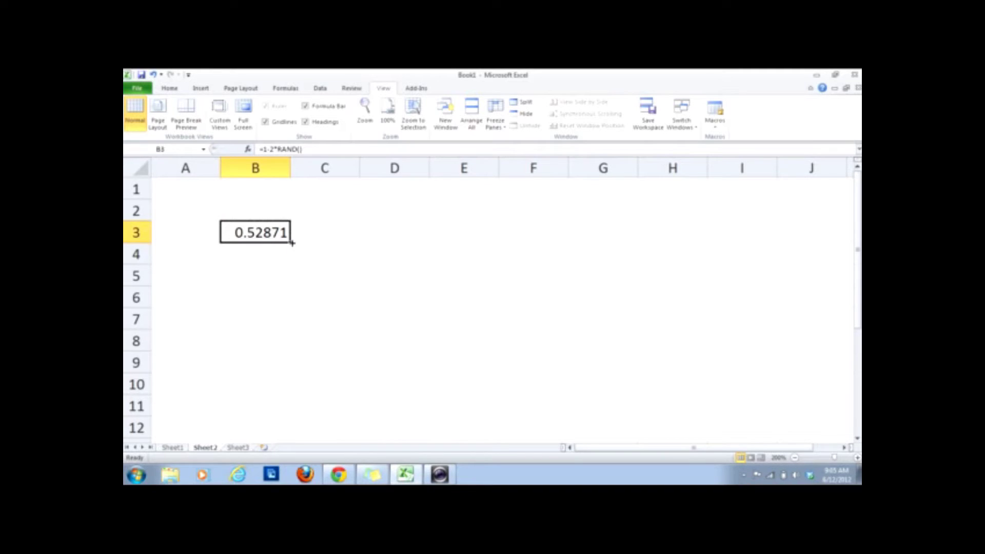
# Copy the B3 random step formula across into C3.
pyautogui.moveTo(291, 242); pyautogui.dragTo(358, 243)
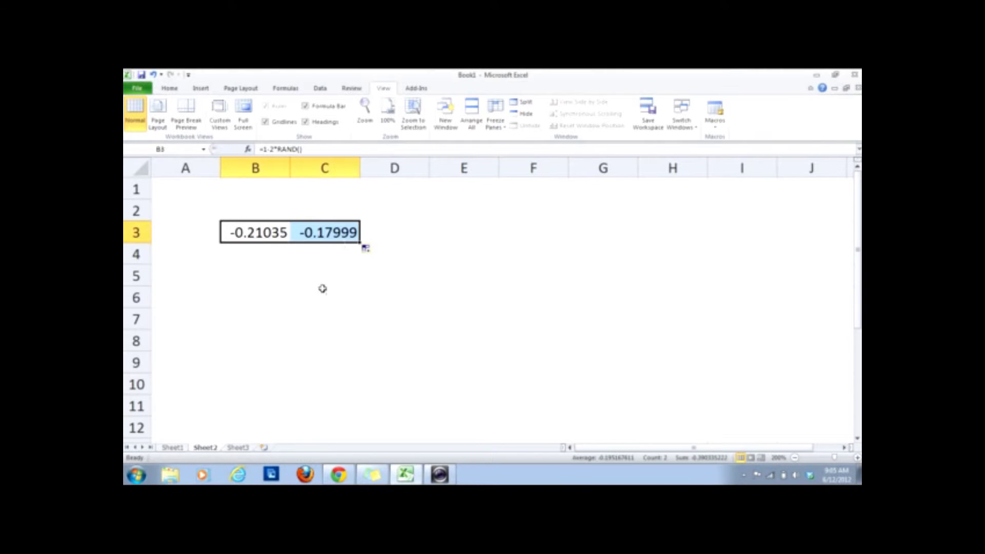
pyautogui.click(271, 257)
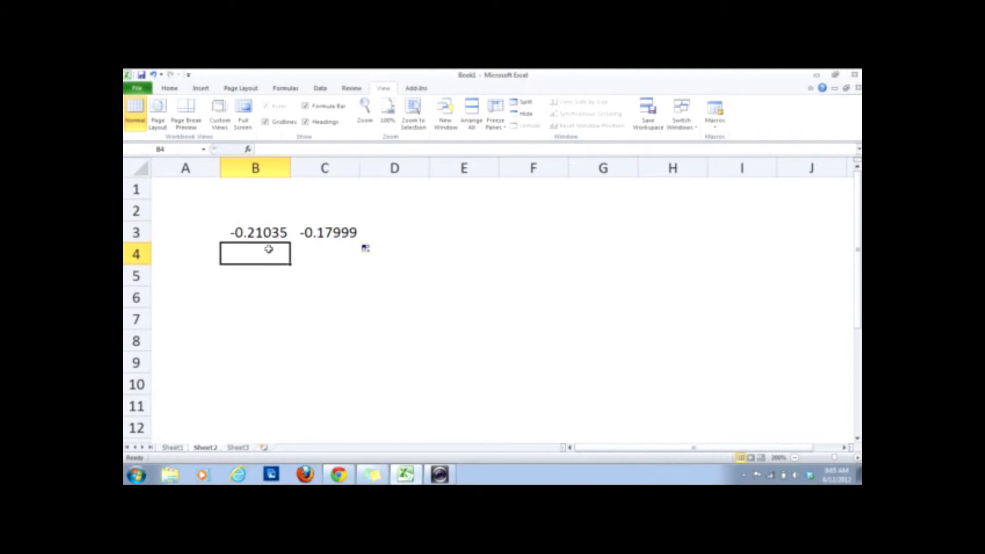
pyautogui.moveTo(281, 233); pyautogui.dragTo(330, 232)
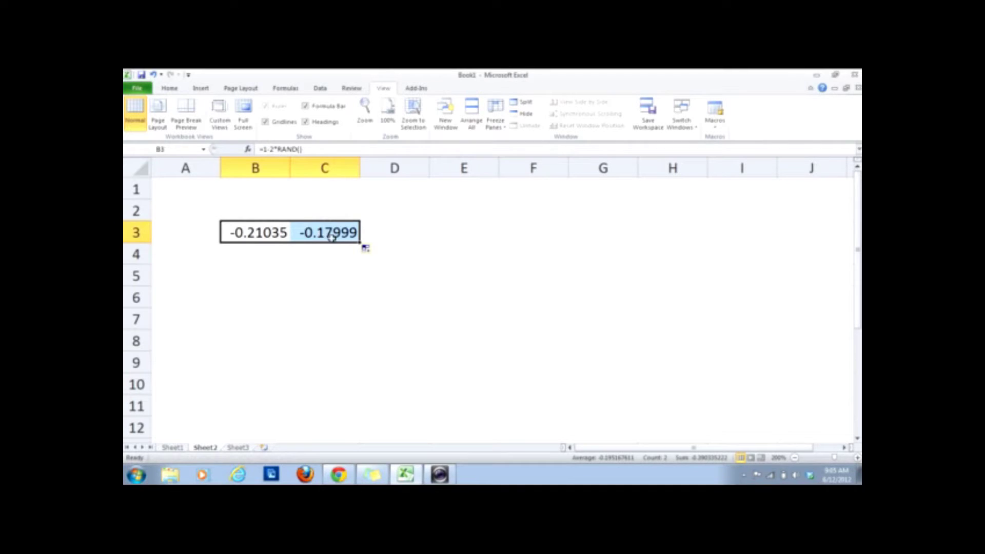
# Label B2 as dX and C2 as dY, then select B2:C3.
pyautogui.click(270, 214)
pyautogui.write('dX')
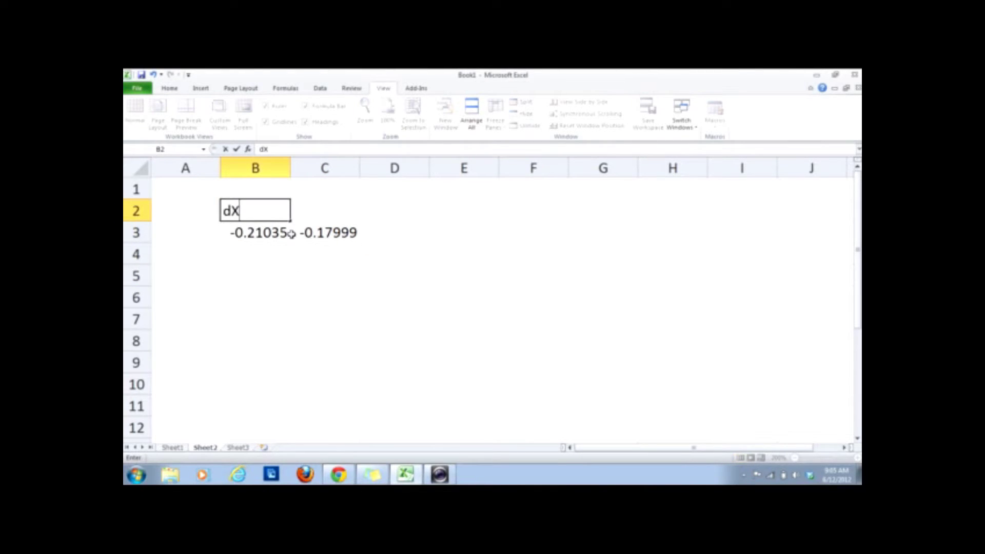
pyautogui.press('Return')
pyautogui.click(333, 212)
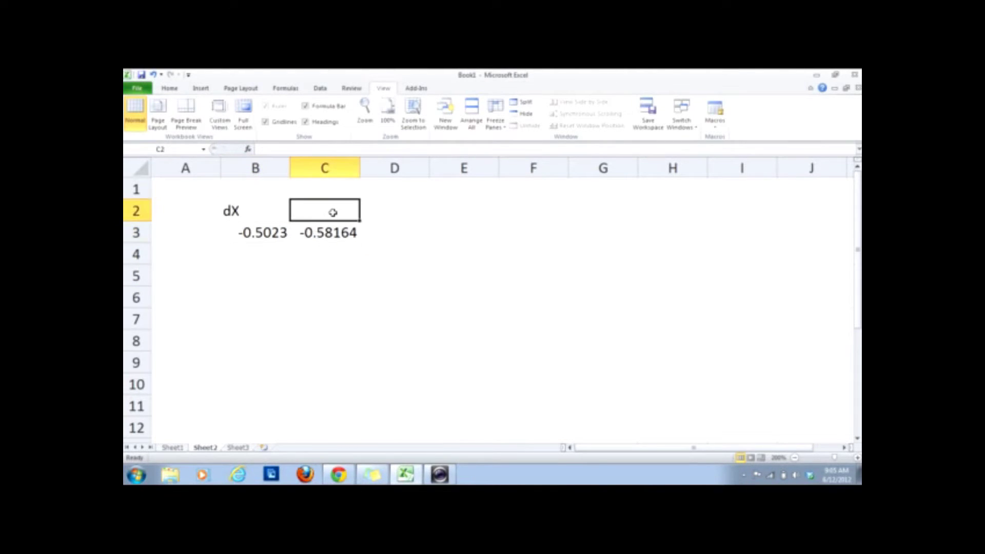
pyautogui.write('dY')
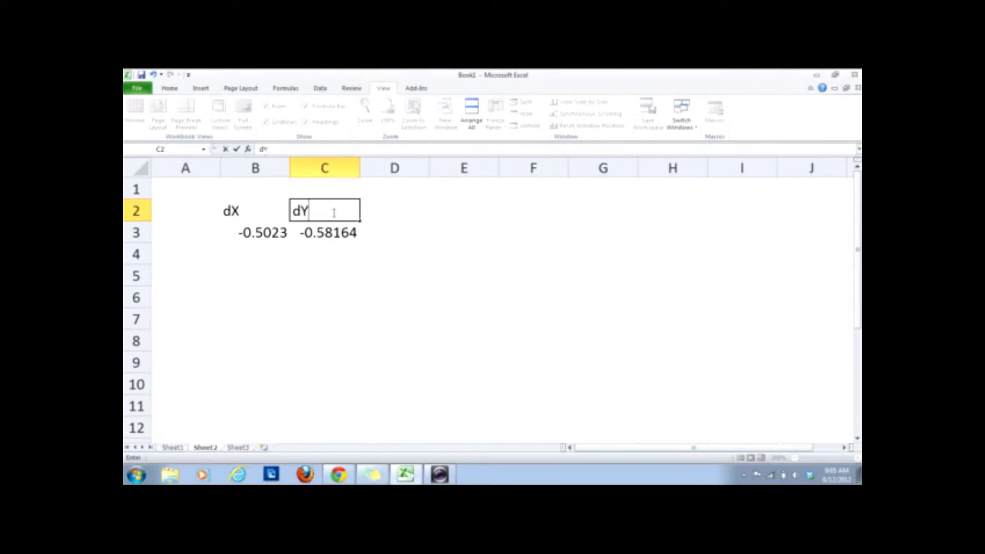
pyautogui.press('Return')
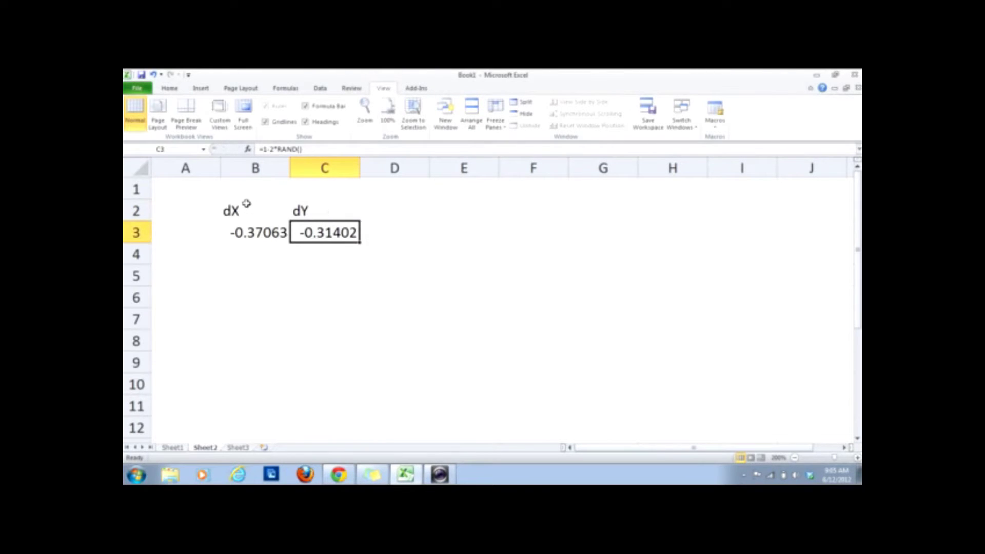
pyautogui.moveTo(247, 208); pyautogui.dragTo(332, 231)
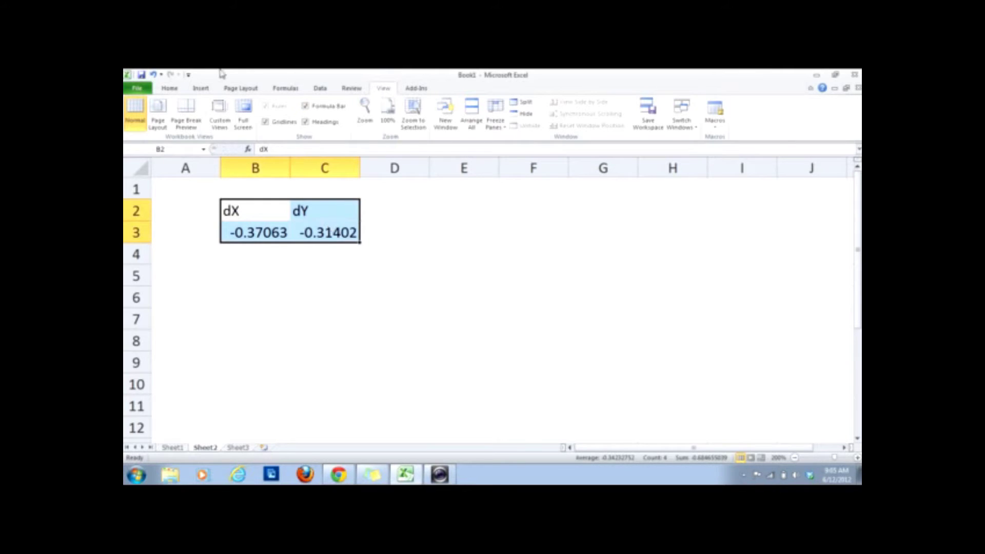
pyautogui.click(176, 89)
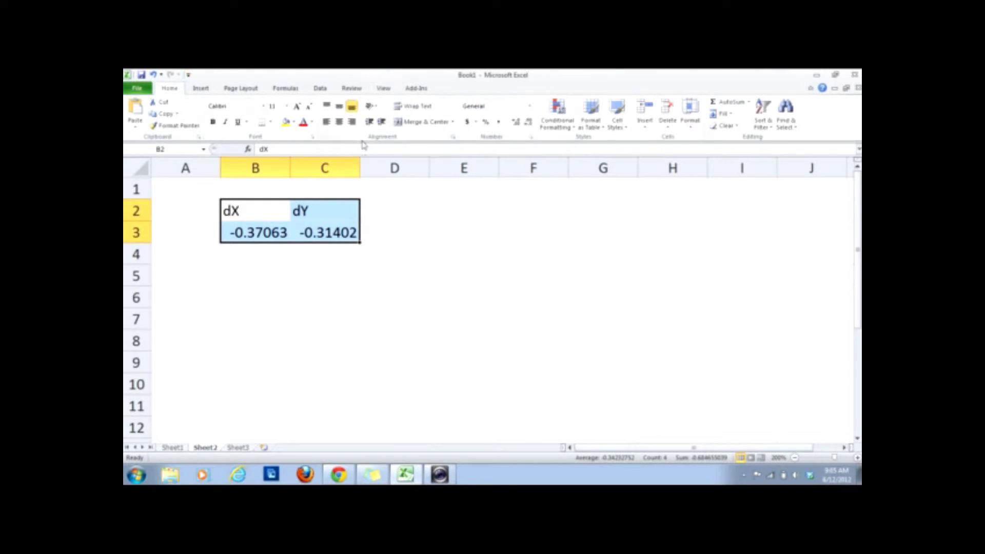
# Centre the dX/dY headings and values, and enter step number 1 in A3.
pyautogui.click(338, 121)
pyautogui.click(406, 258)
pyautogui.click(172, 230)
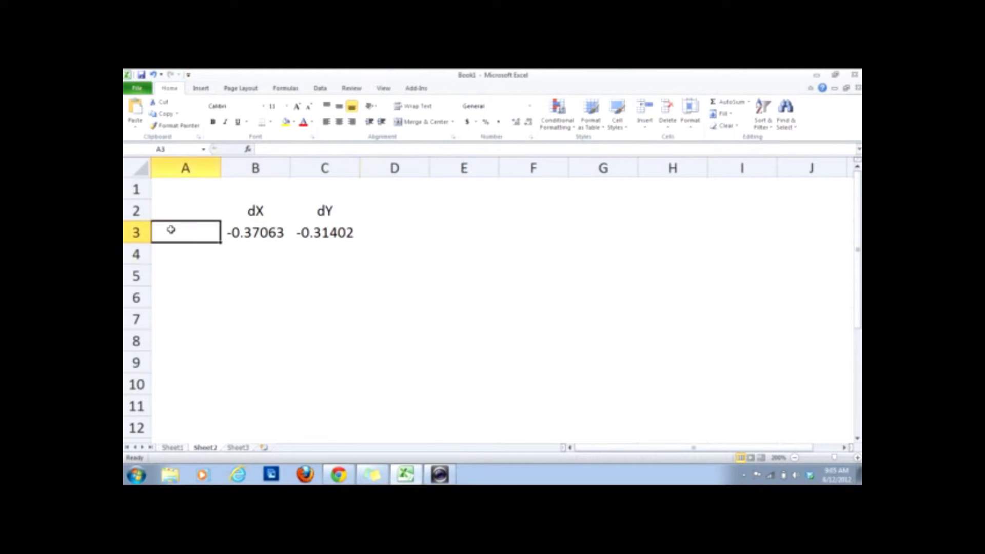
pyautogui.write('1')
pyautogui.press('Return')
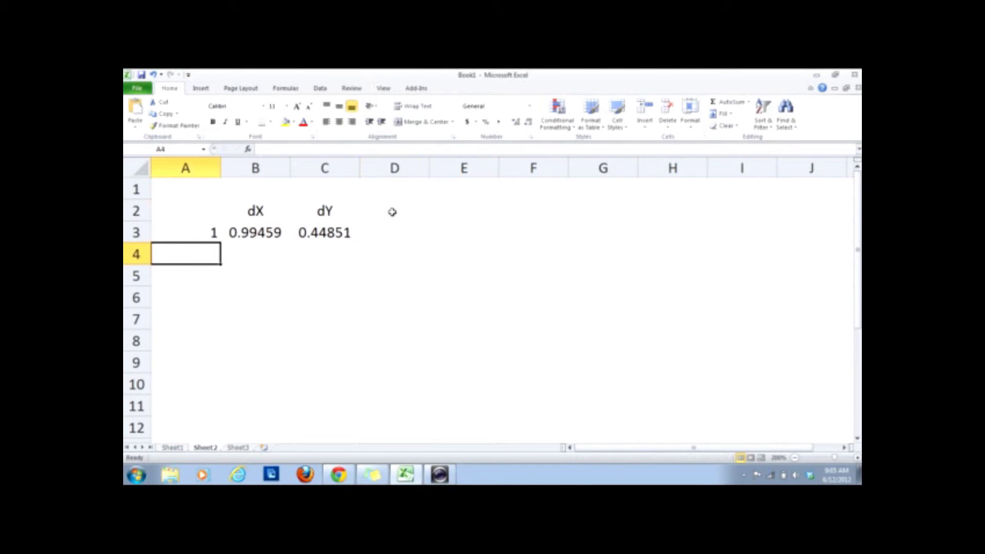
# Add the position column headers X in D1 and Y in E1.
pyautogui.click(391, 212)
pyautogui.click(400, 188)
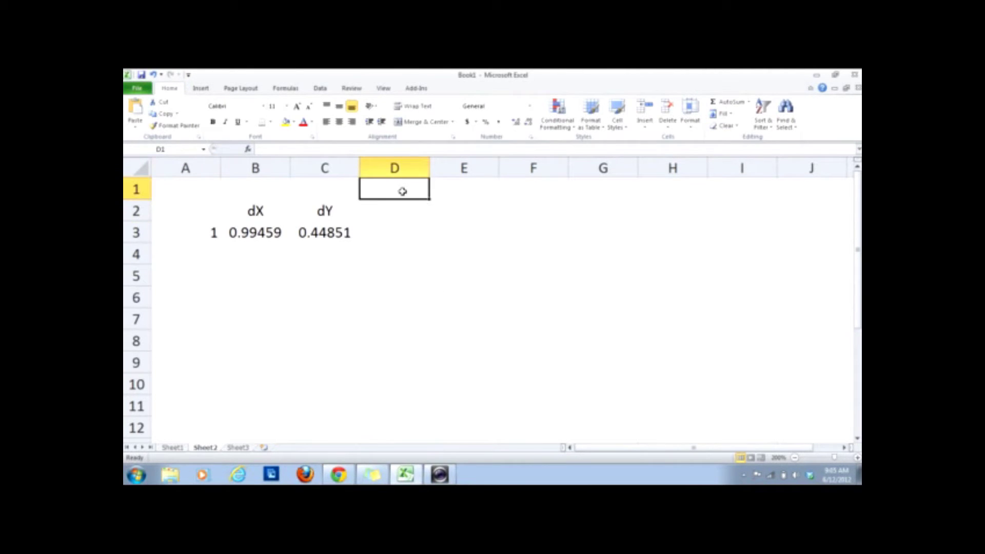
pyautogui.write('X')
pyautogui.press('Return')
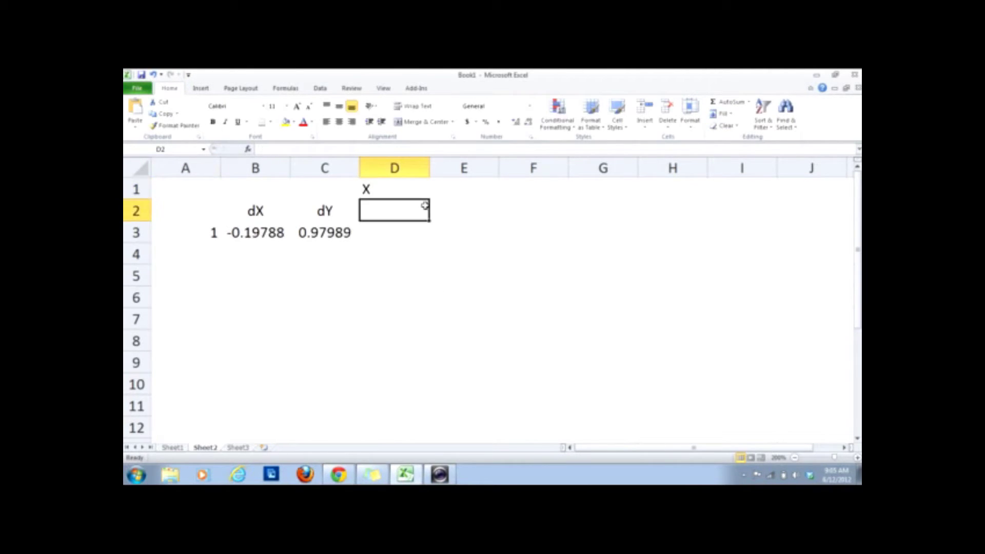
pyautogui.click(456, 193)
pyautogui.write('Y')
pyautogui.press('Return')
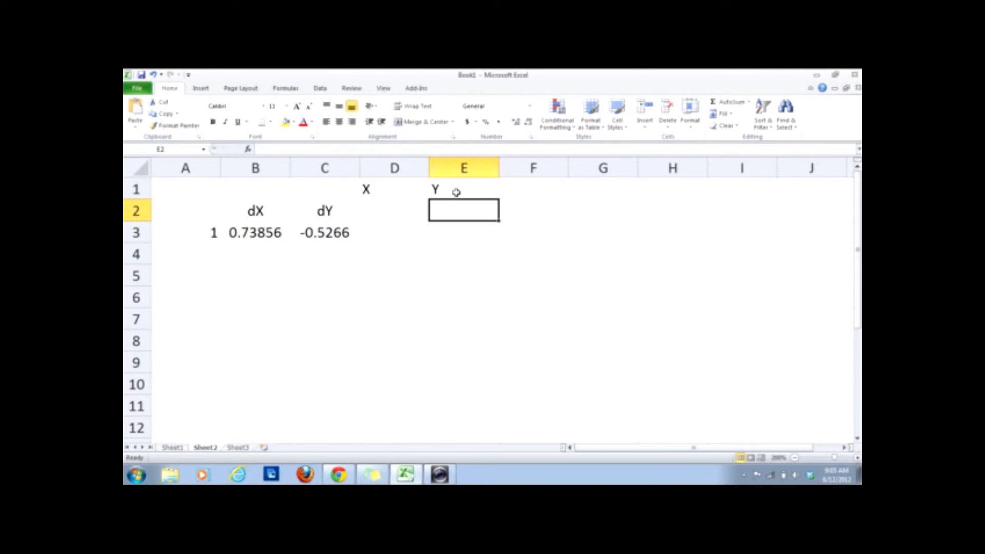
# Set the starting positions in D2 and E2 to 0.
pyautogui.click(403, 207)
pyautogui.write('0')
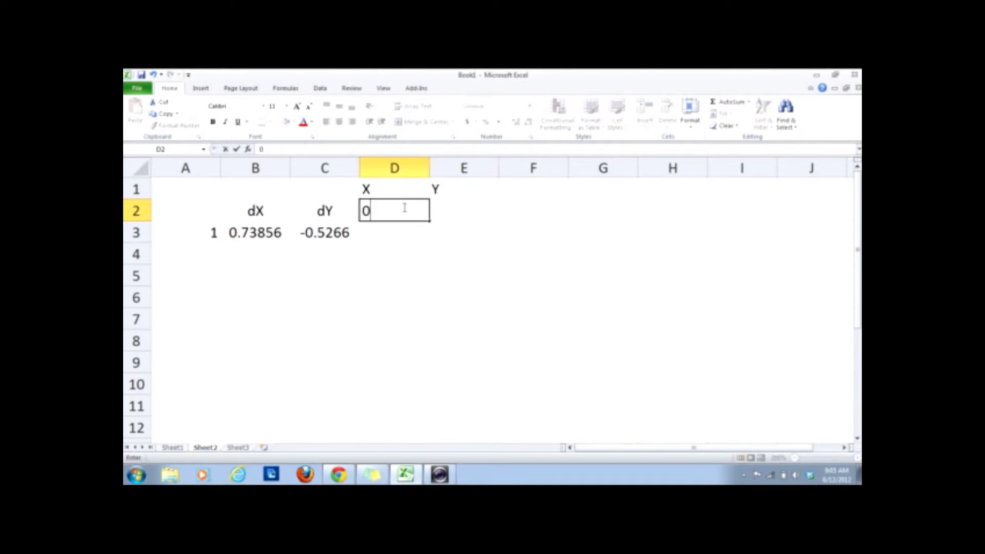
pyautogui.press('Return')
pyautogui.click(463, 211)
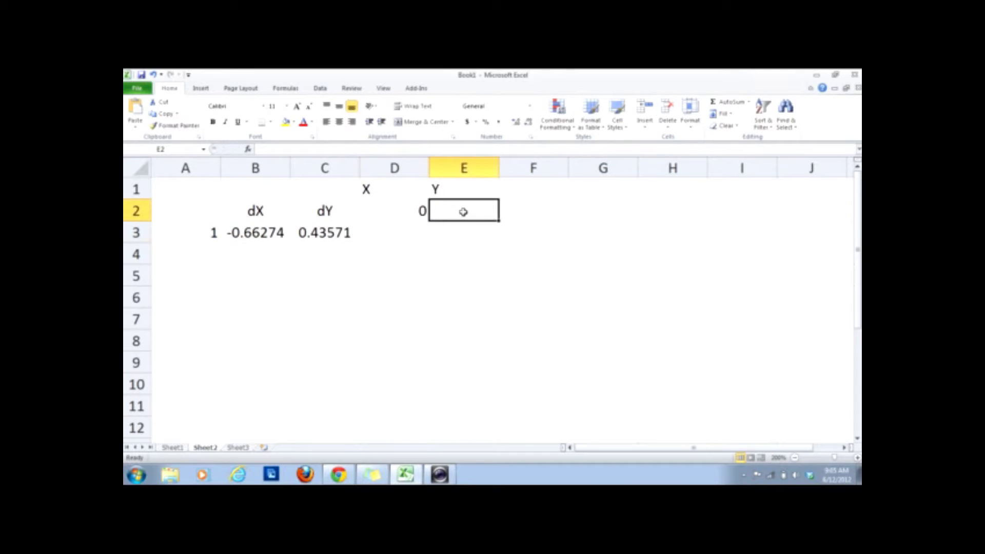
pyautogui.write('0')
pyautogui.press('Return')
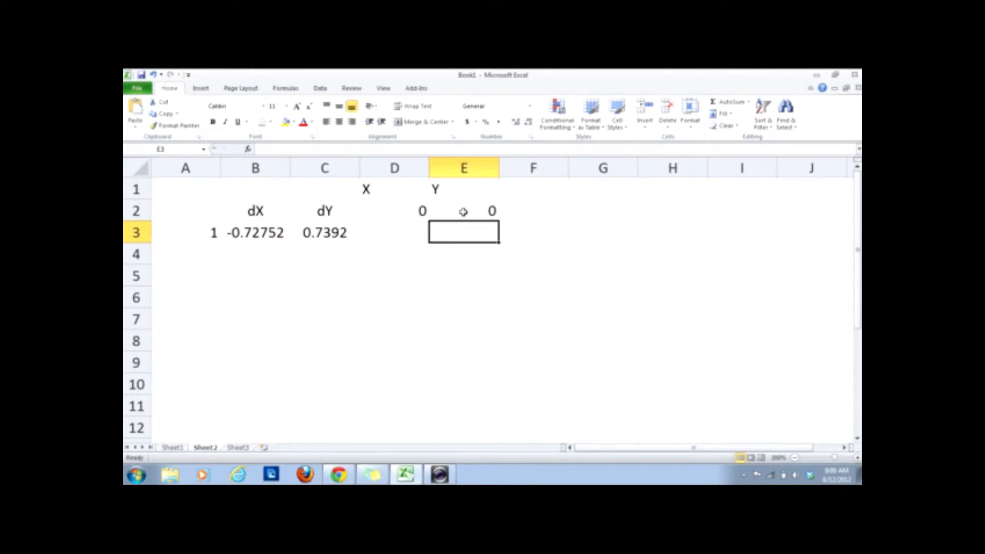
pyautogui.click(391, 229)
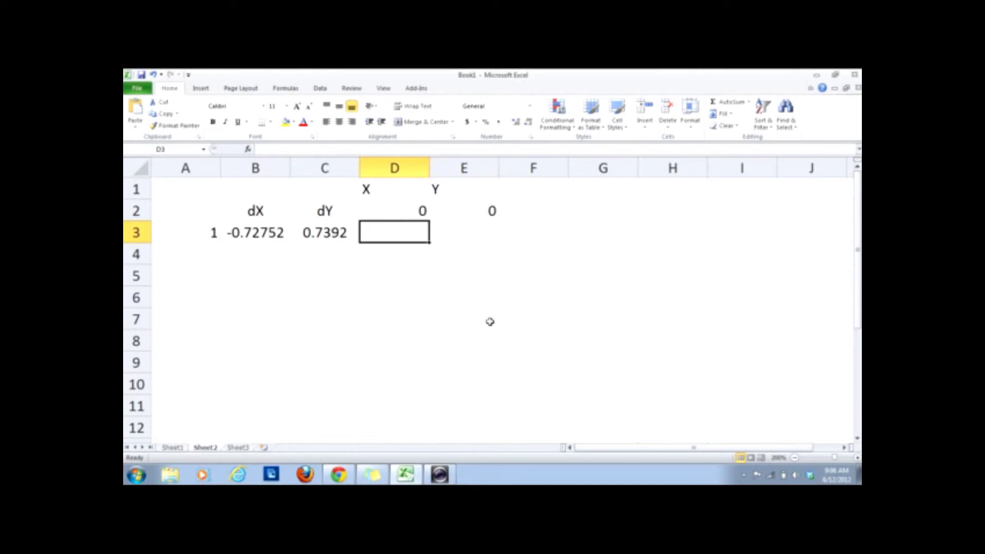
pyautogui.write('=')
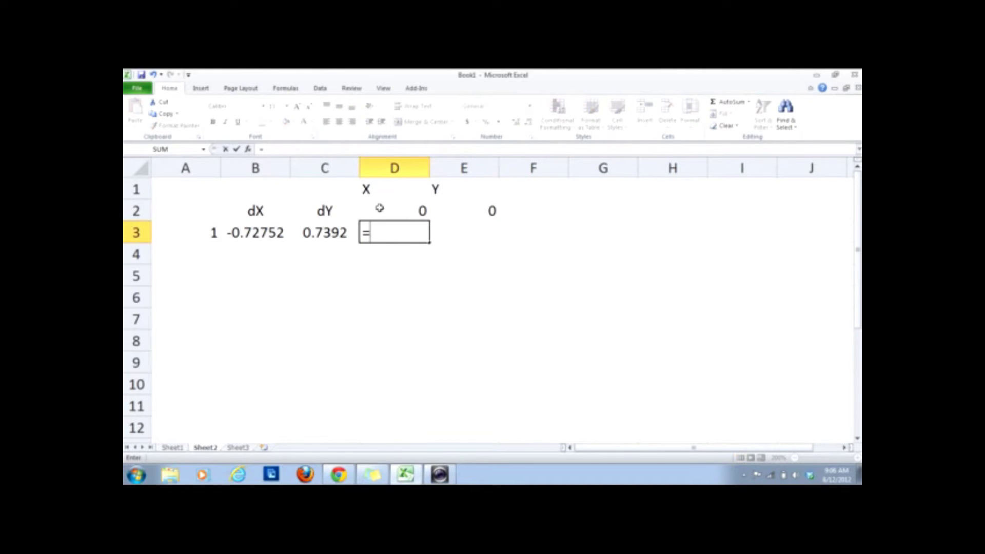
# Enter =D2+B3 in D3 and =E2+C3 in E3 for the running positions.
pyautogui.click(379, 208)
pyautogui.write('+')
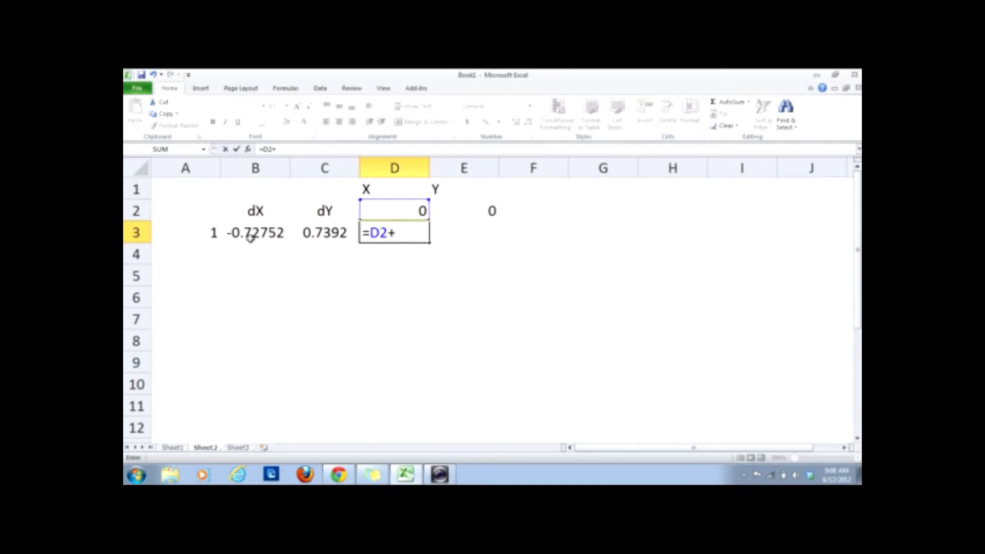
pyautogui.click(258, 233)
pyautogui.press('Return')
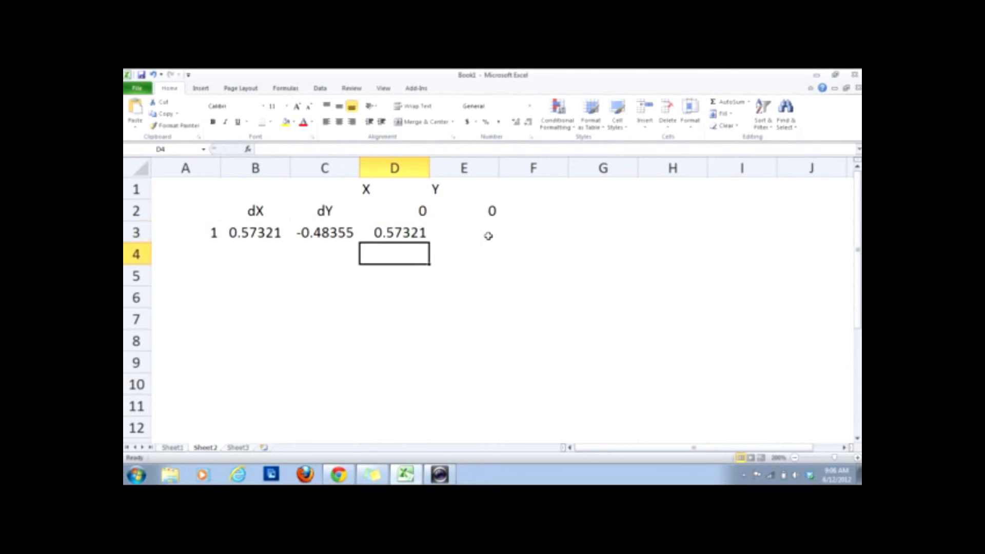
pyautogui.click(488, 235)
pyautogui.write('=')
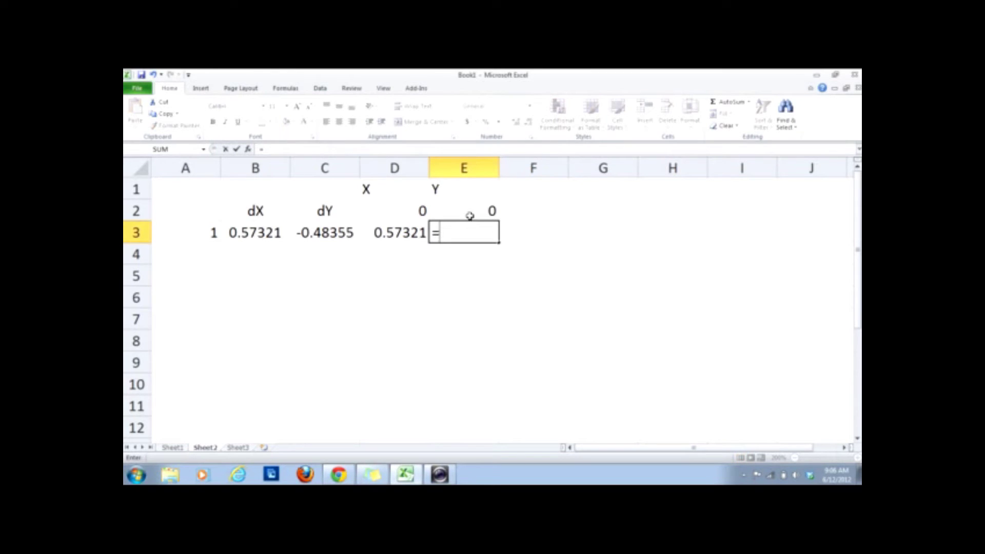
pyautogui.click(474, 204)
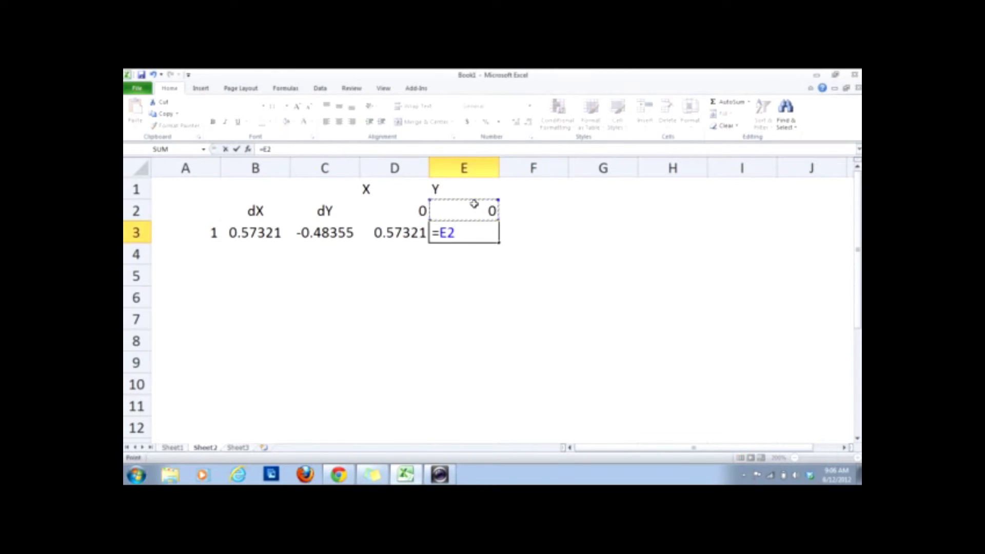
pyautogui.write('+')
pyautogui.click(332, 228)
pyautogui.press('Return')
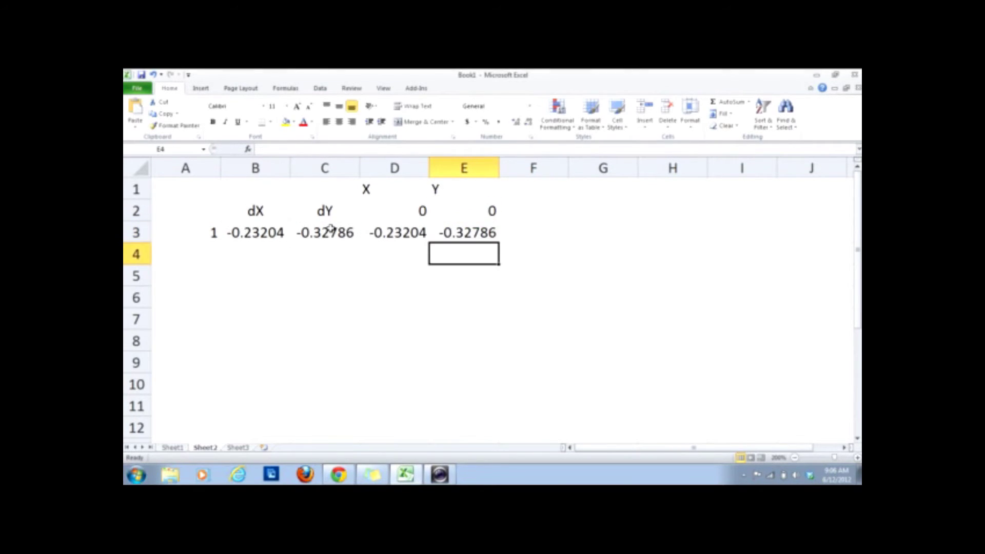
pyautogui.click(186, 254)
pyautogui.write('2')
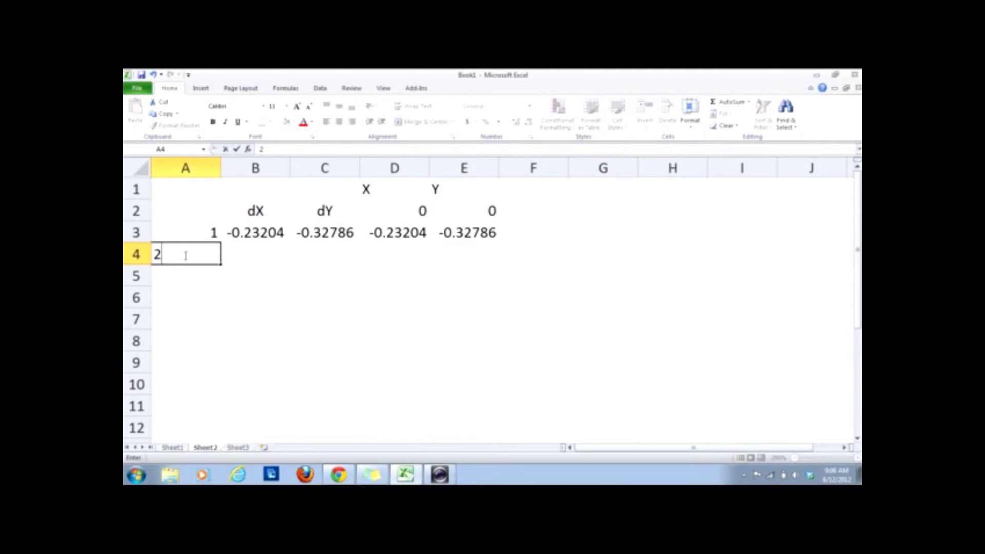
# Enter step 2 in A4 and fill the B3:E3 formulas down into row 4.
pyautogui.press('Return')
pyautogui.moveTo(240, 233); pyautogui.dragTo(464, 233)
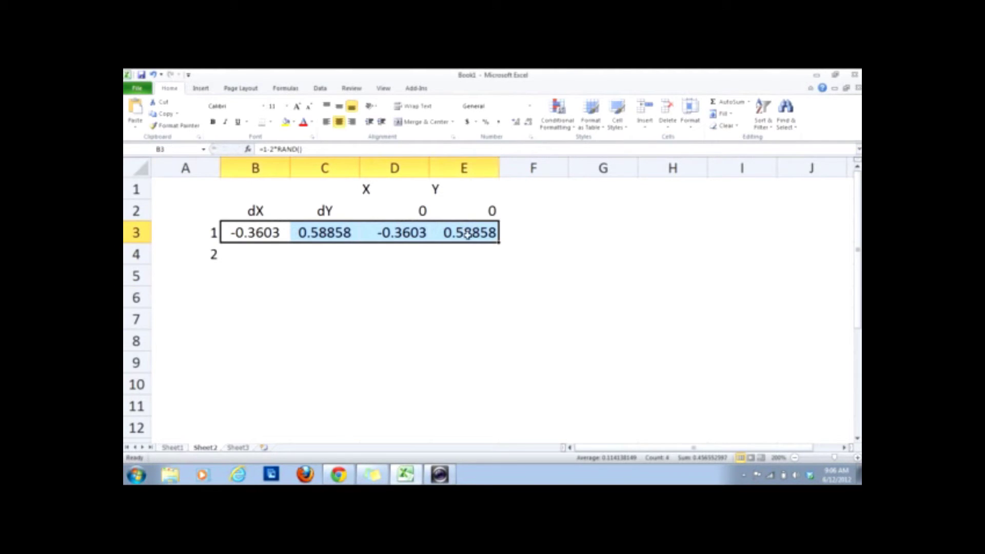
pyautogui.moveTo(498, 243); pyautogui.dragTo(500, 262)
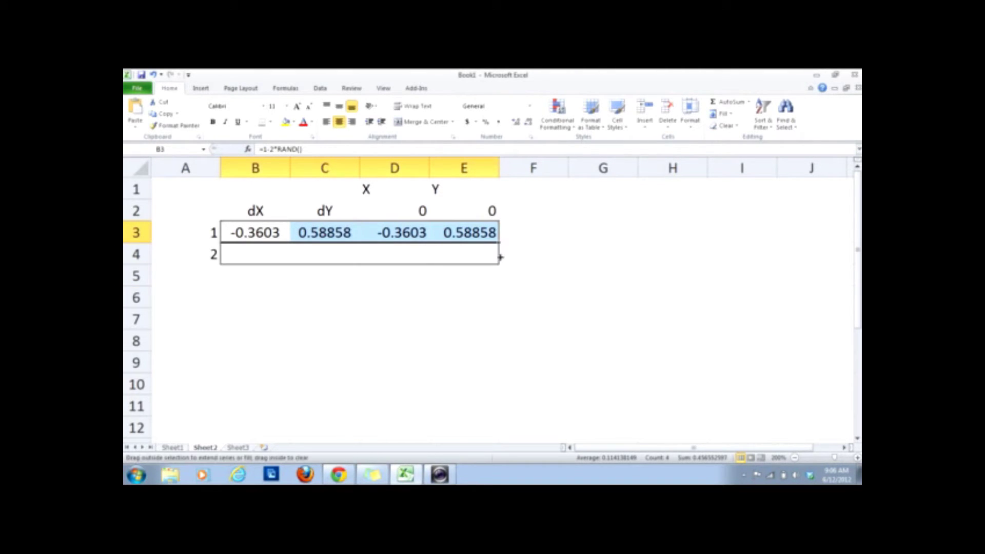
pyautogui.click(447, 324)
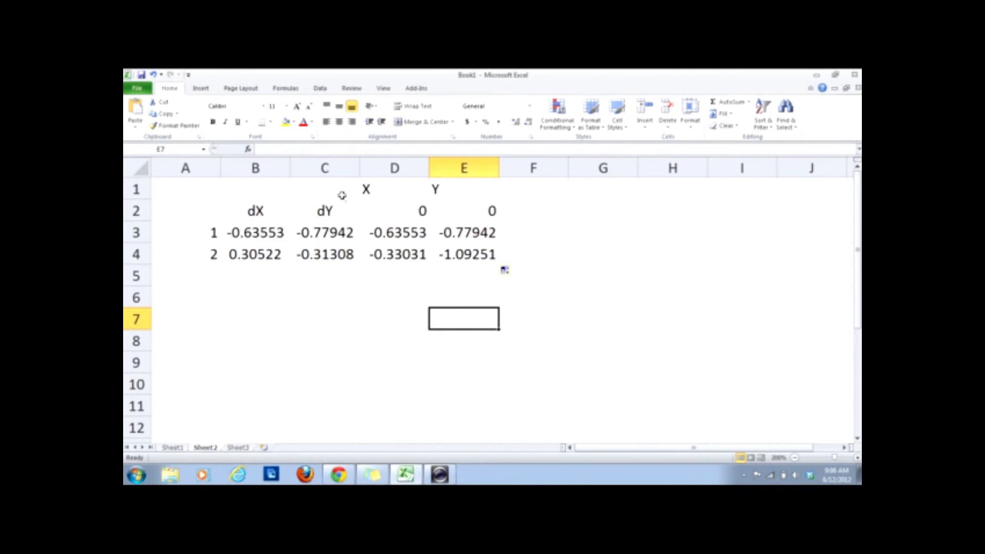
# Centre the X and Y values in D1:E4.
pyautogui.moveTo(368, 187); pyautogui.dragTo(496, 258)
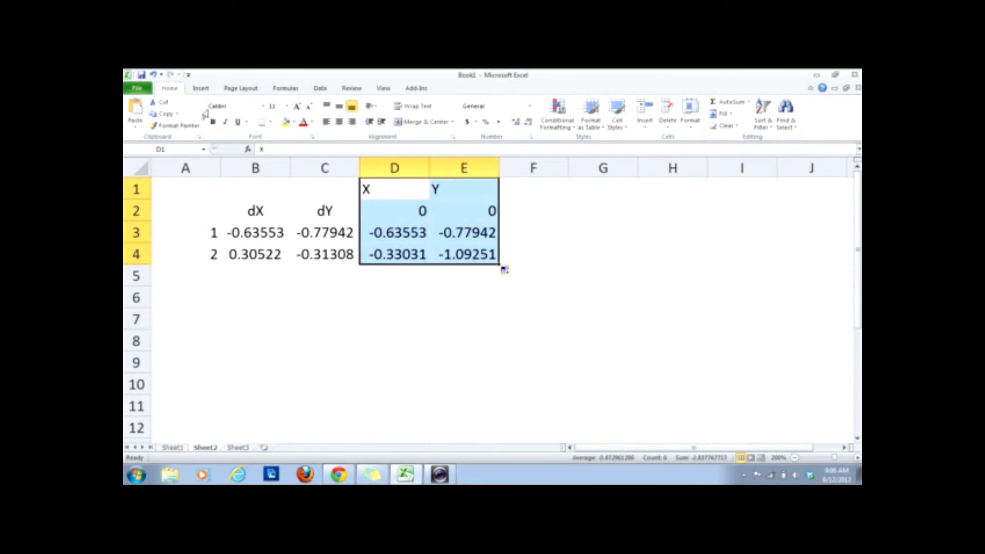
pyautogui.click(339, 121)
pyautogui.click(312, 269)
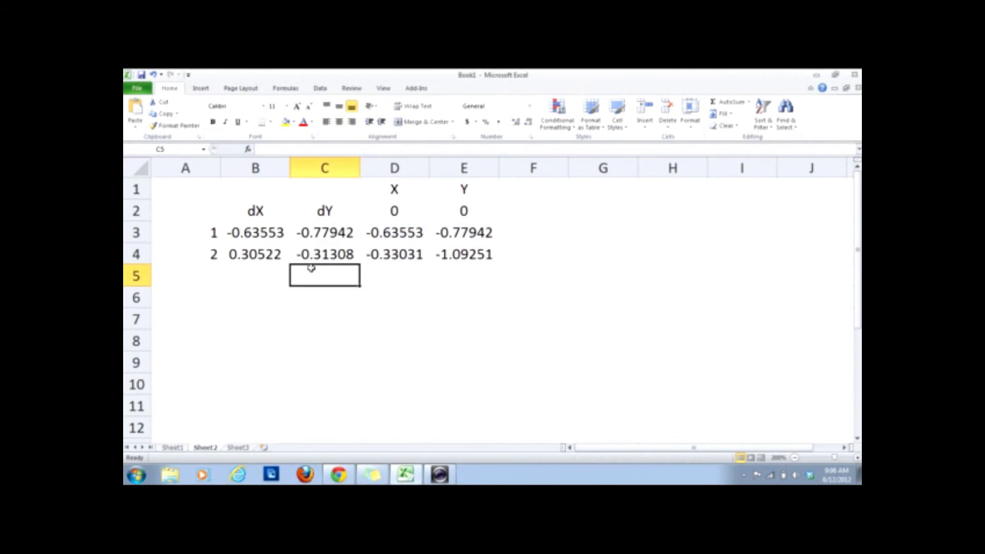
pyautogui.moveTo(204, 230); pyautogui.dragTo(473, 252)
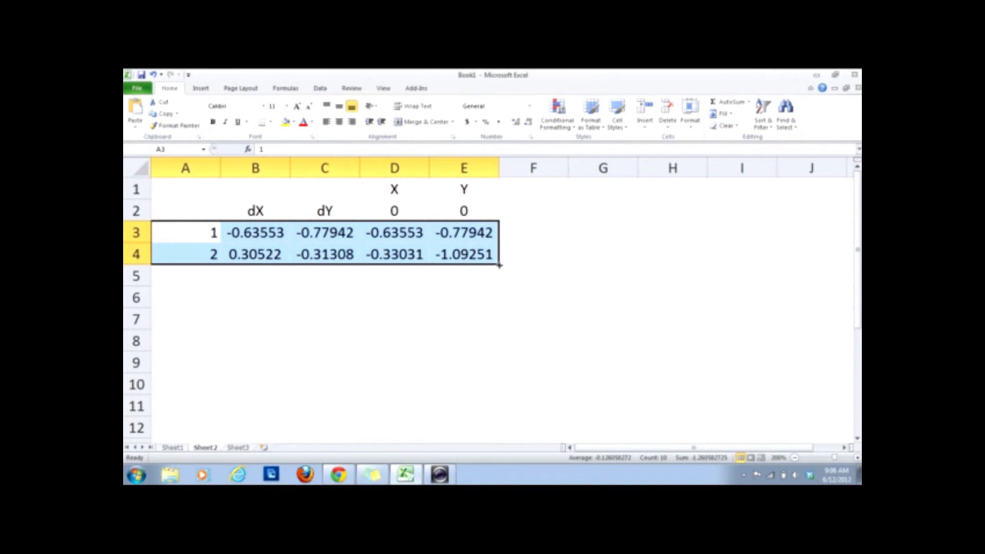
# Extend the A3:E4 step rows down to row 102 for 100 walk steps.
pyautogui.moveTo(499, 265); pyautogui.dragTo(496, 479)
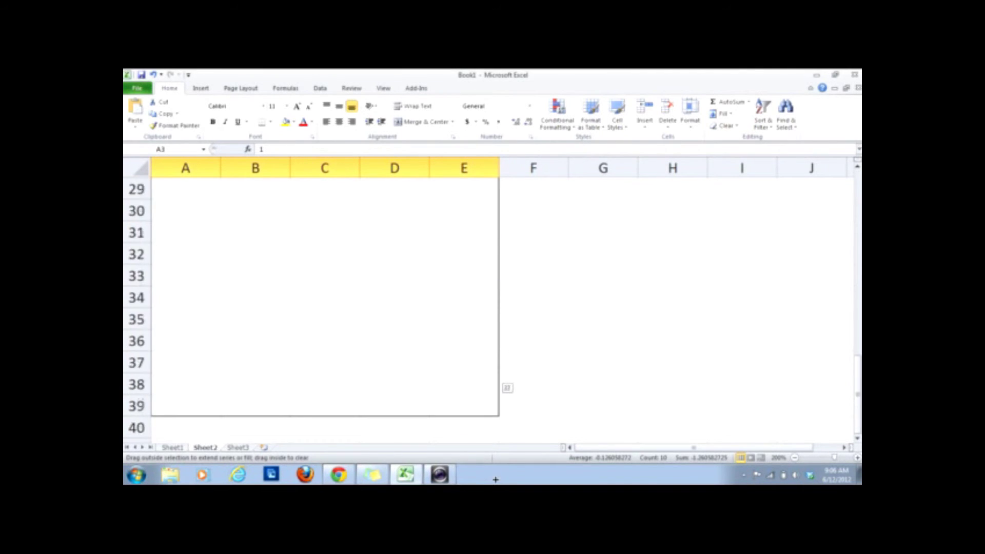
pyautogui.moveTo(495, 478); pyautogui.dragTo(459, 151)
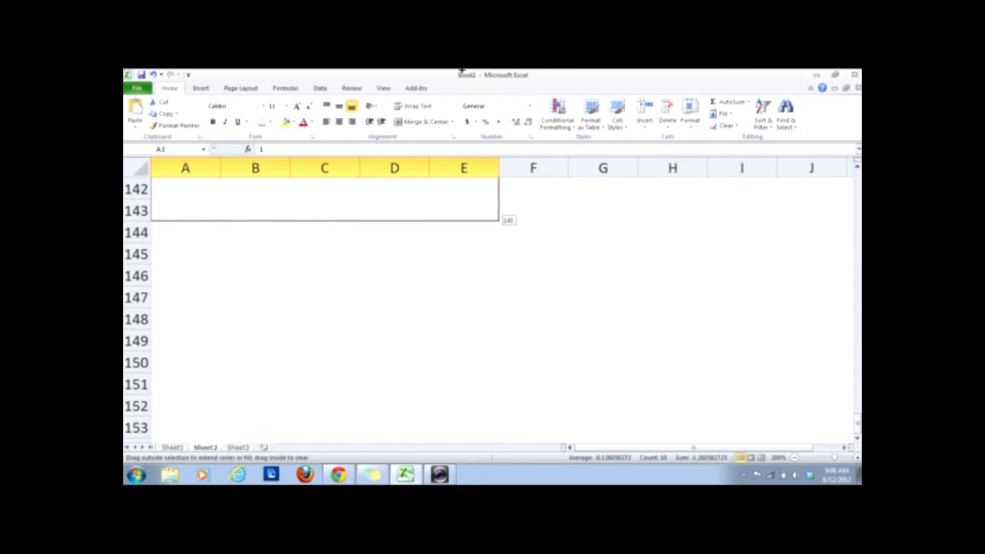
pyautogui.moveTo(459, 150); pyautogui.dragTo(445, 449)
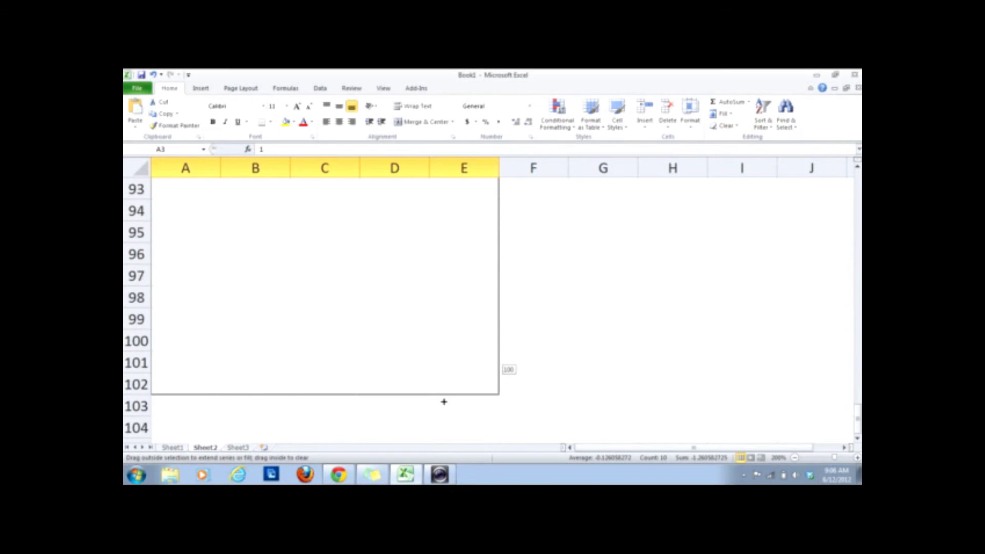
pyautogui.moveTo(444, 449); pyautogui.dragTo(442, 388)
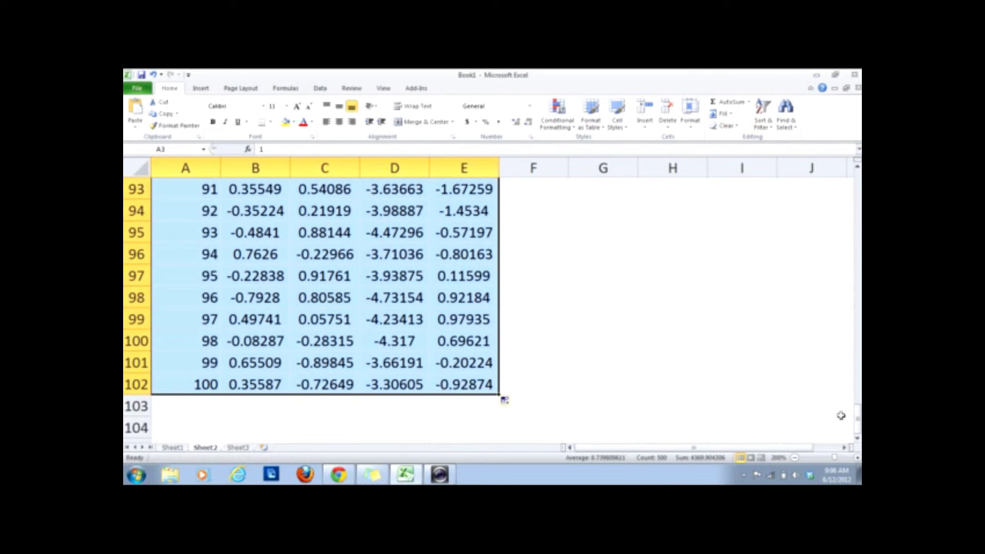
pyautogui.moveTo(855, 420); pyautogui.dragTo(851, 176)
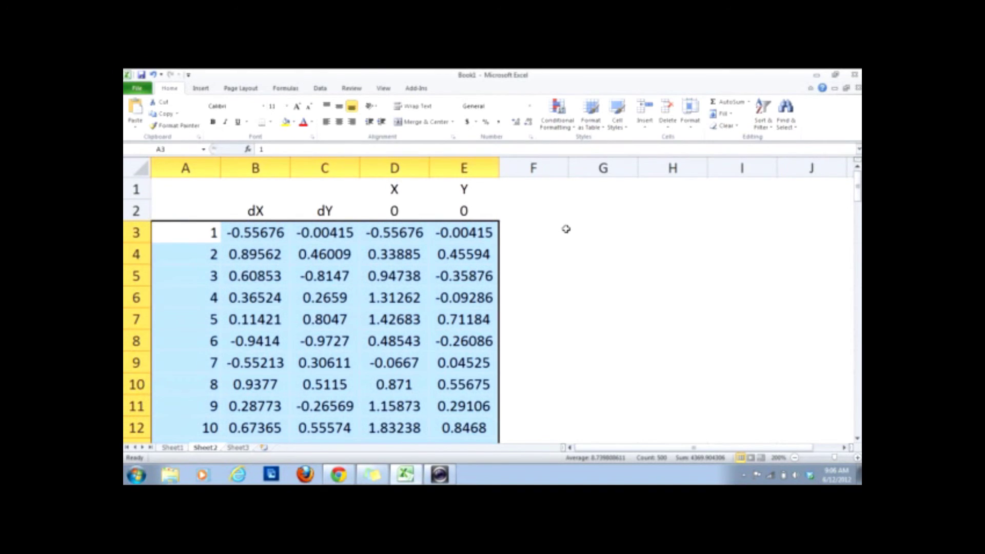
# Insert a Scatter with Straight Lines chart of the X and Y columns.
pyautogui.click(550, 296)
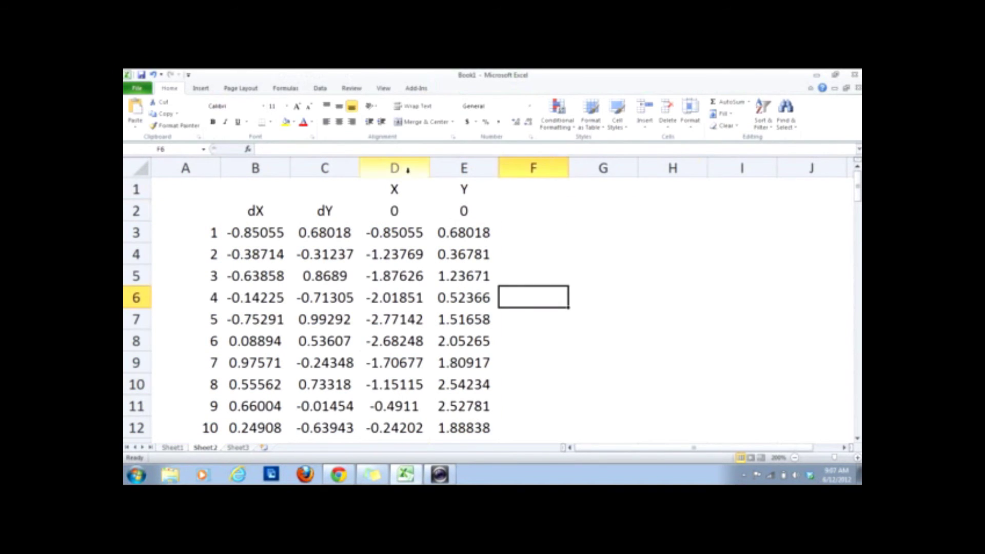
pyautogui.moveTo(408, 169); pyautogui.dragTo(455, 174)
pyautogui.click(202, 89)
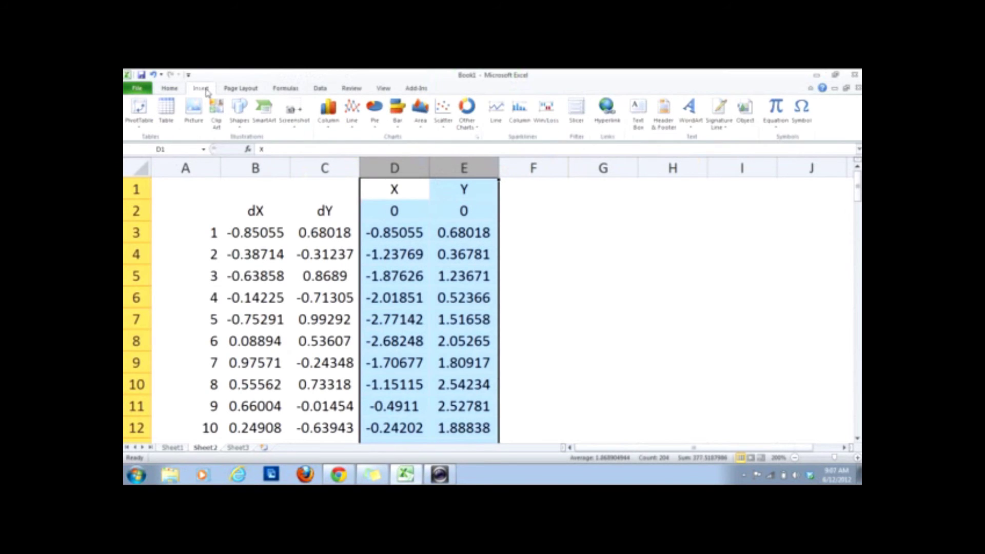
pyautogui.click(443, 111)
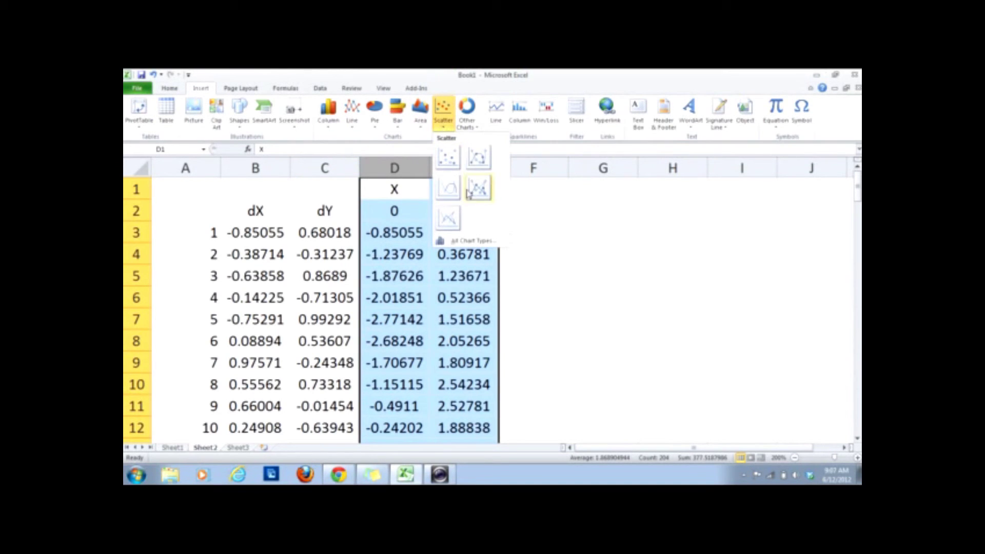
pyautogui.click(450, 220)
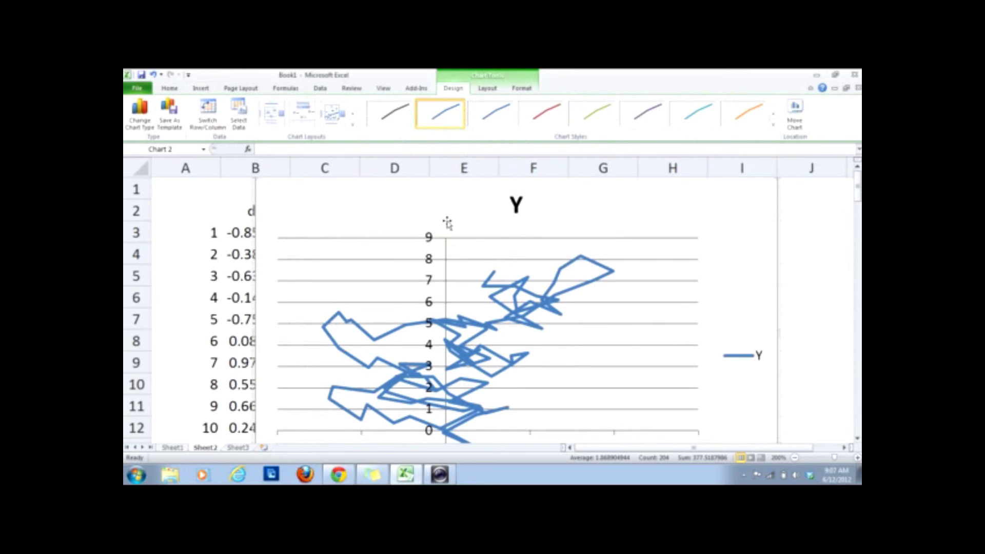
# Resize the chart, place it beside the table, and delete its title.
pyautogui.moveTo(779, 196); pyautogui.dragTo(777, 241)
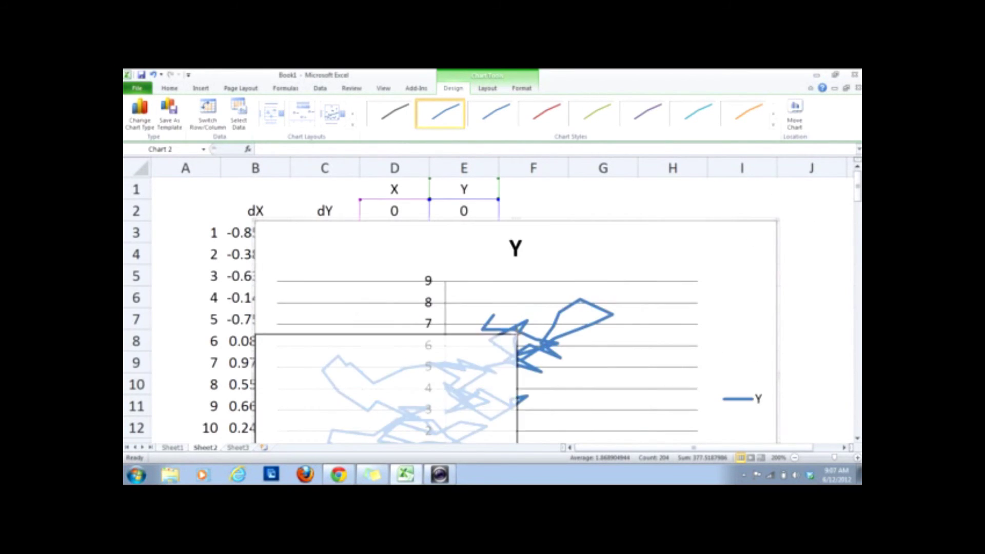
pyautogui.moveTo(777, 220)
pyautogui.mouseDown()
pyautogui.moveTo(502, 346)
pyautogui.moveTo(758, 205)
pyautogui.mouseUp()
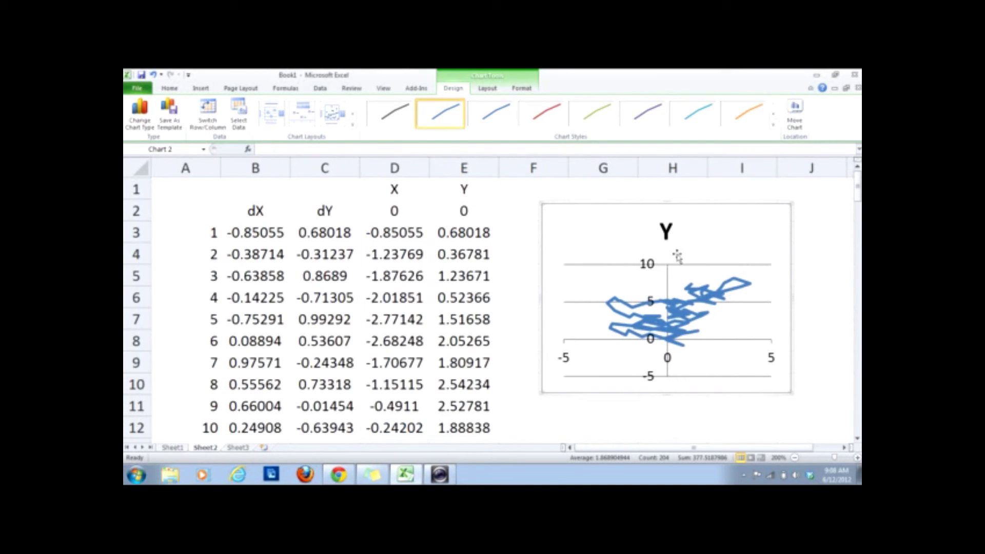
pyautogui.click(666, 231)
pyautogui.press('Delete')
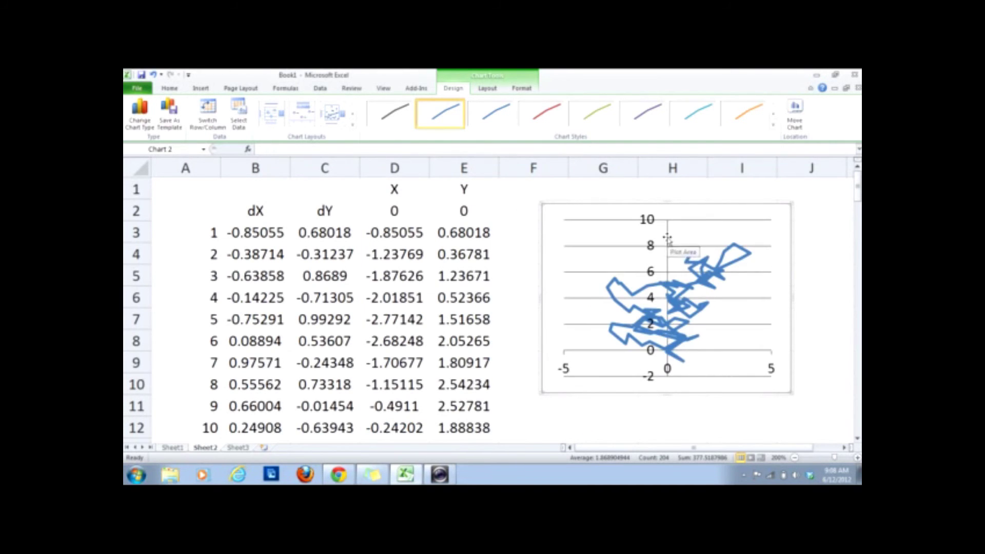
pyautogui.click(831, 367)
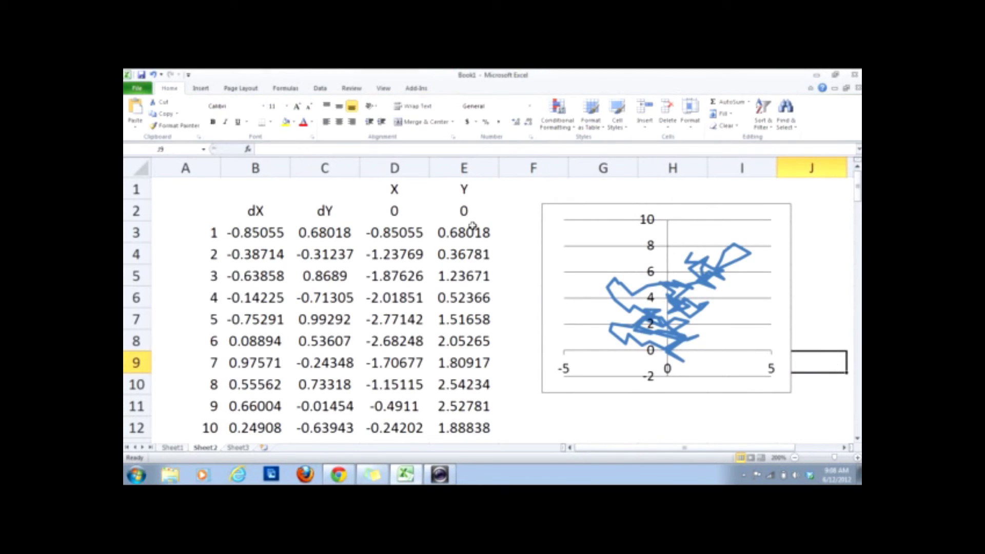
# Re-enter the E3 formula seven times to regenerate the random walk and chart.
pyautogui.doubleClick(457, 232)
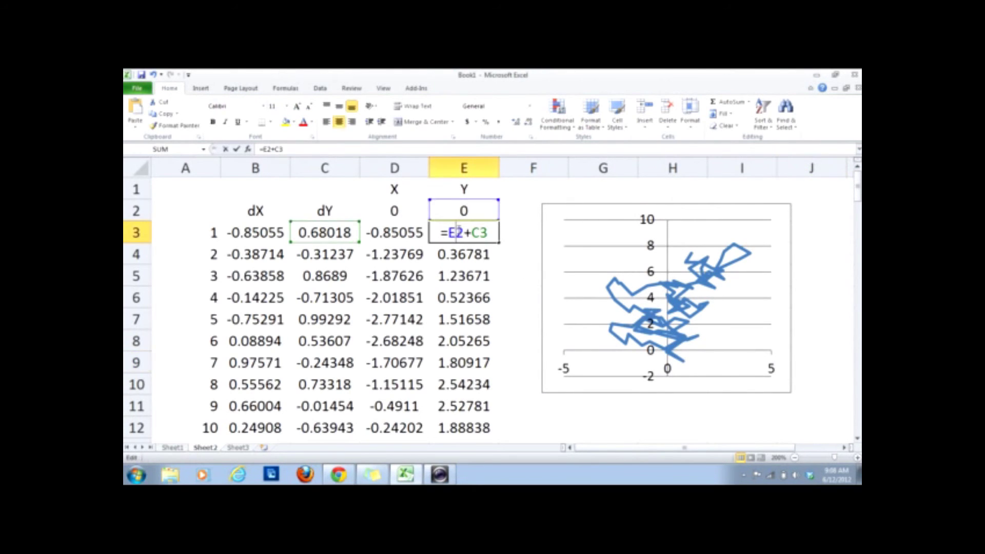
pyautogui.press('Return')
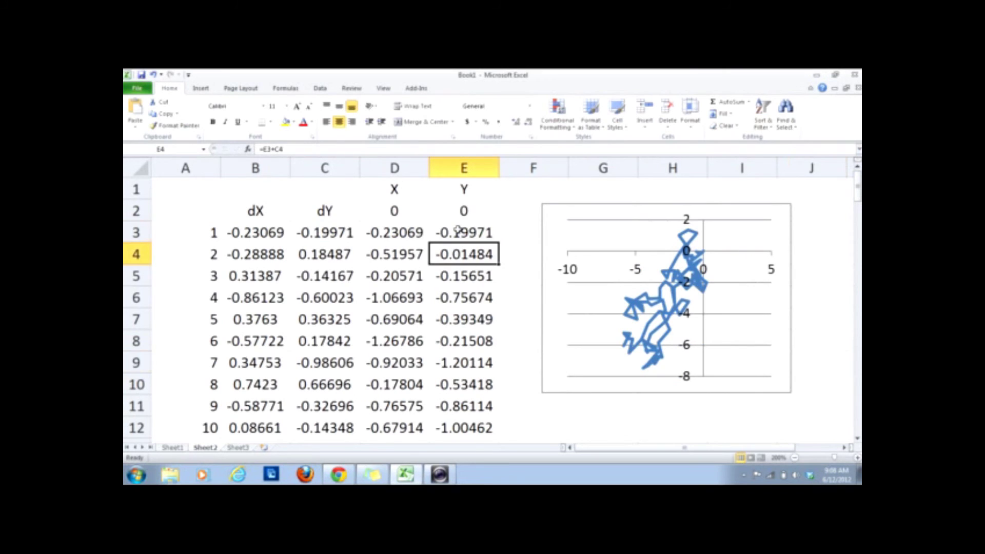
pyautogui.doubleClick(457, 230)
pyautogui.press('Return')
pyautogui.doubleClick(458, 231)
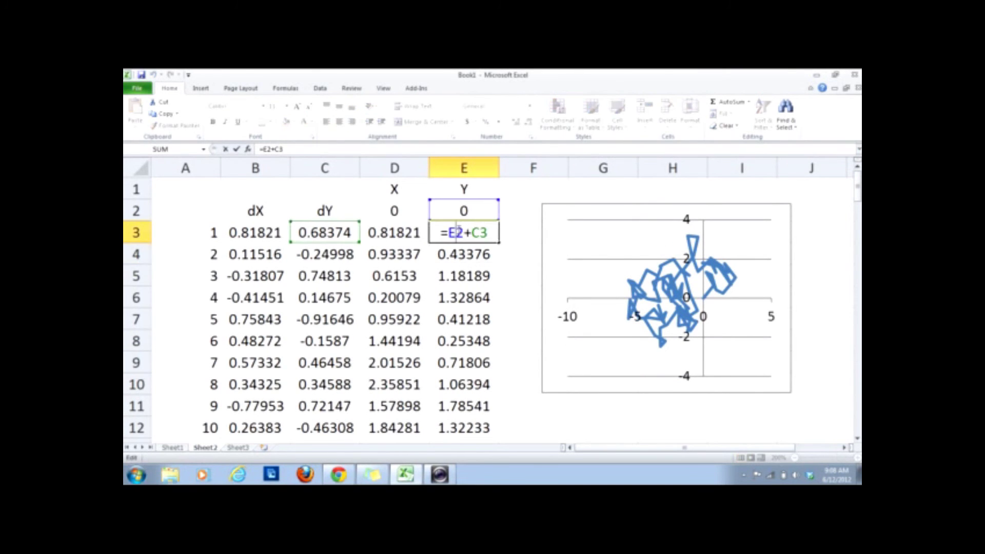
pyautogui.press('Return')
pyautogui.doubleClick(458, 232)
pyautogui.press('Return')
pyautogui.doubleClick(459, 232)
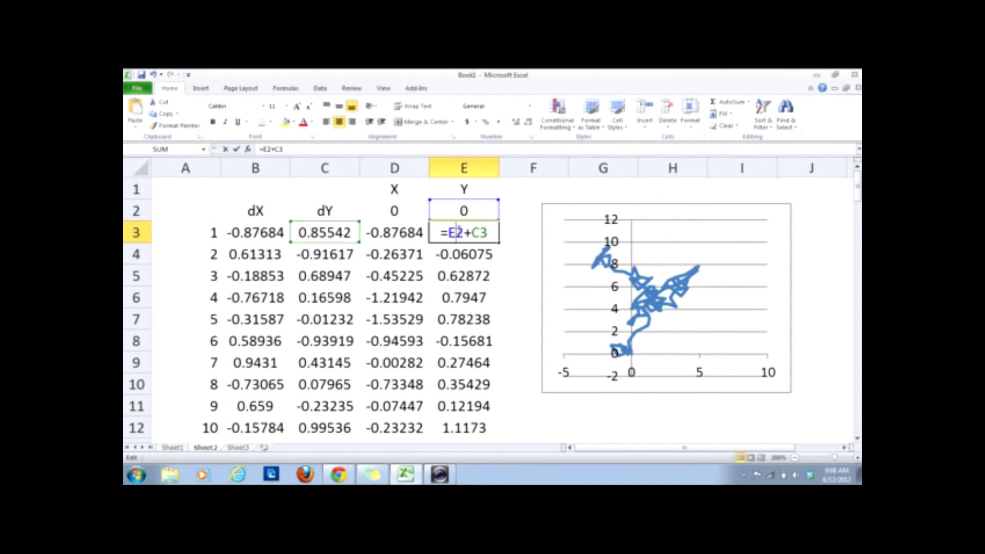
pyautogui.press('Return')
pyautogui.doubleClick(458, 231)
pyautogui.press('Return')
pyautogui.click(459, 231)
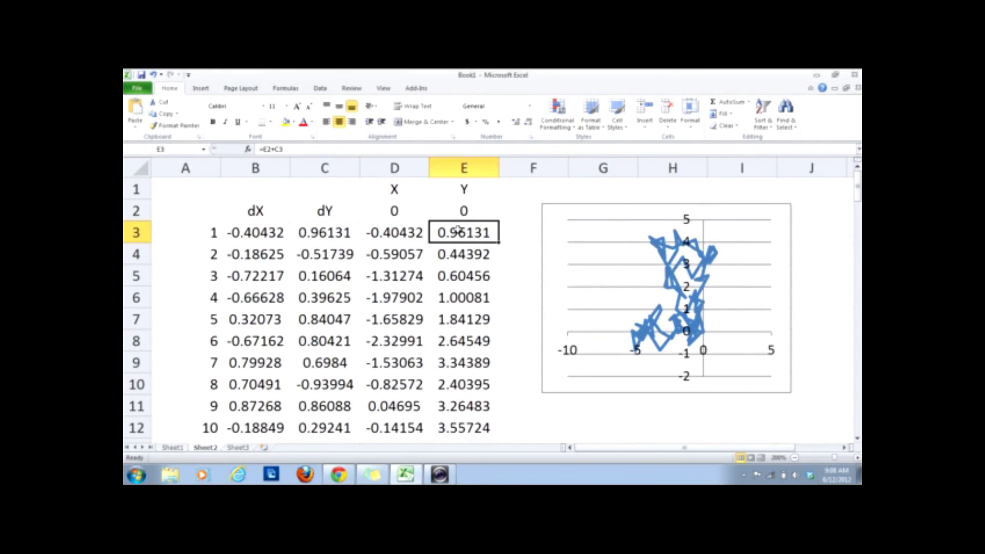
pyautogui.press('Return')
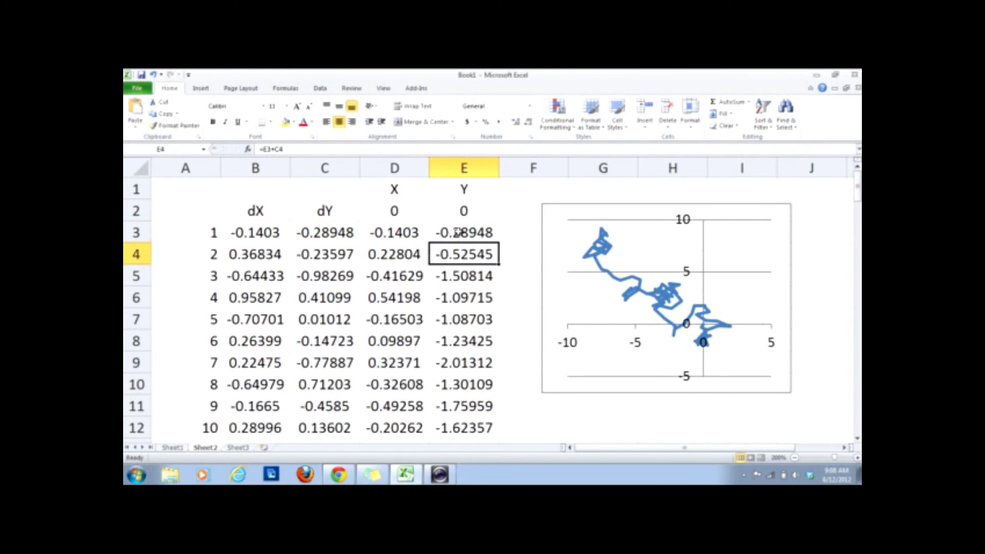
pyautogui.click(505, 274)
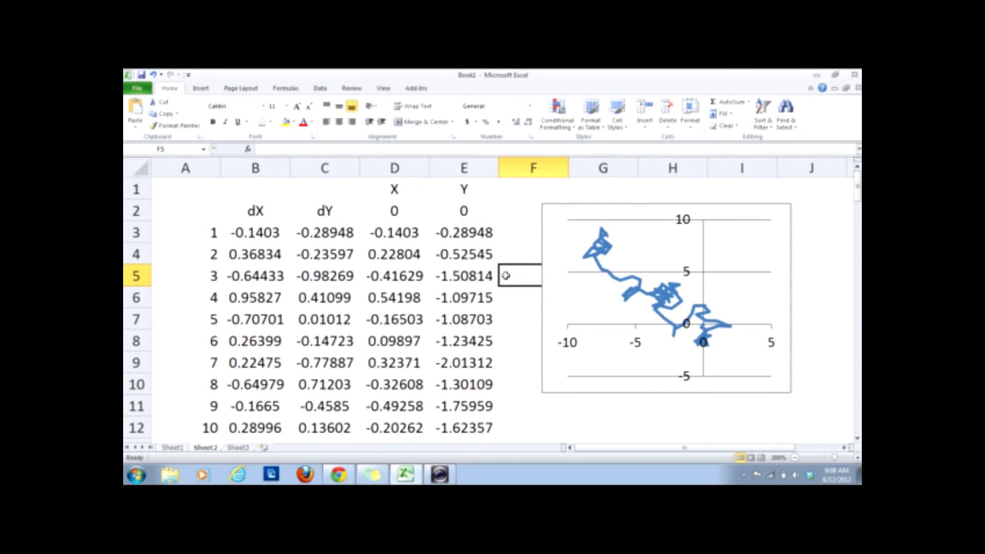
pyautogui.doubleClick(465, 232)
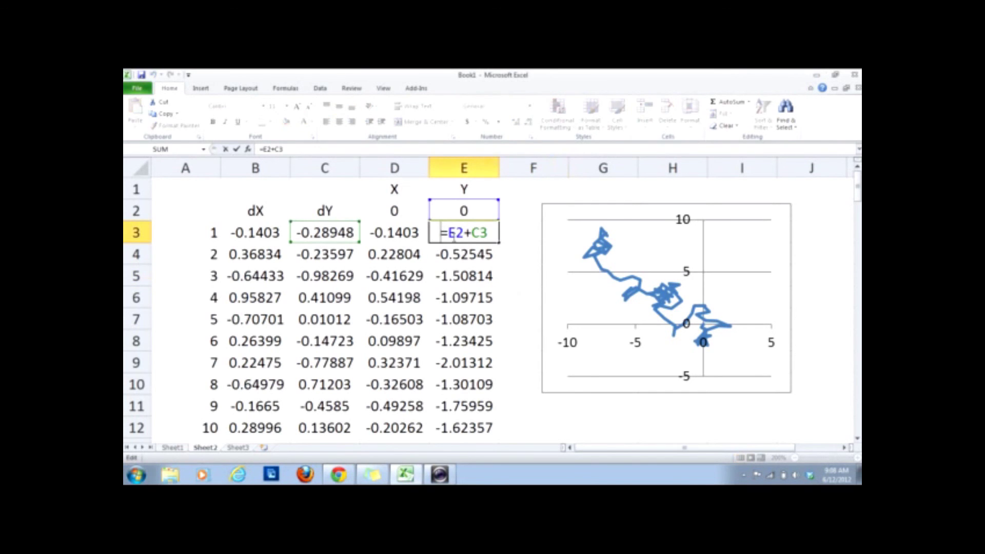
# Re-enter the E3 formula five more times to draw fresh walk paths.
pyautogui.press('Return')
pyautogui.doubleClick(453, 234)
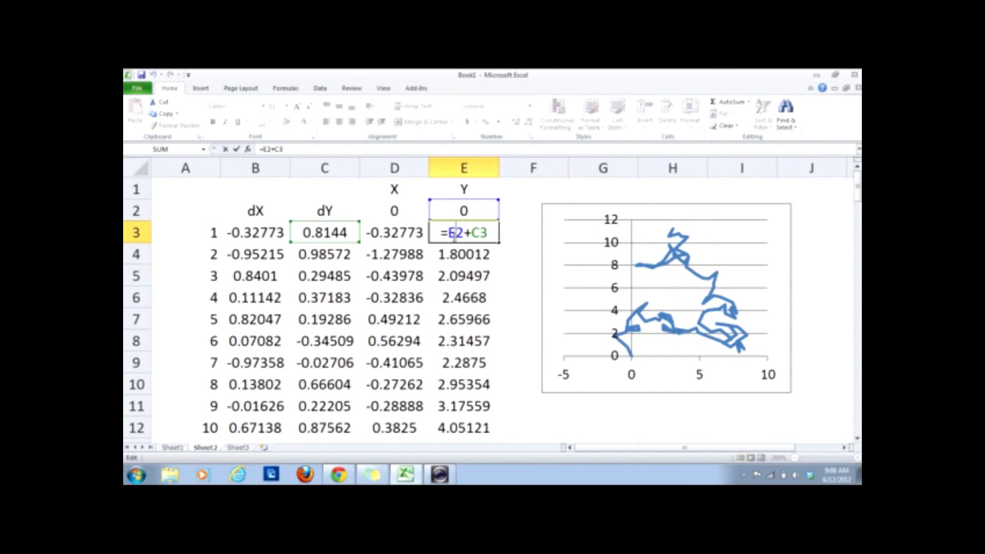
pyautogui.press('Return')
pyautogui.doubleClick(456, 233)
pyautogui.press('Return')
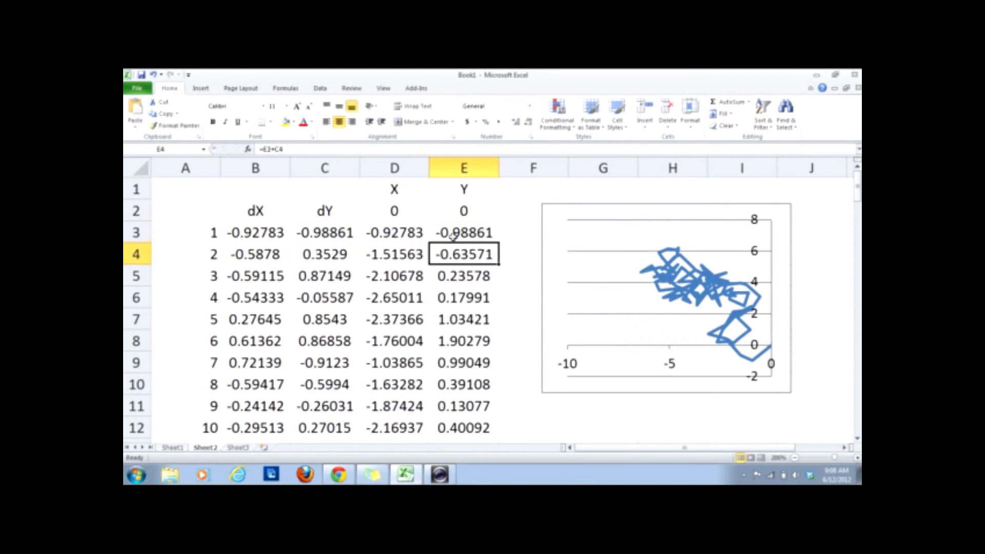
pyautogui.doubleClick(454, 234)
pyautogui.press('Return')
pyautogui.doubleClick(454, 233)
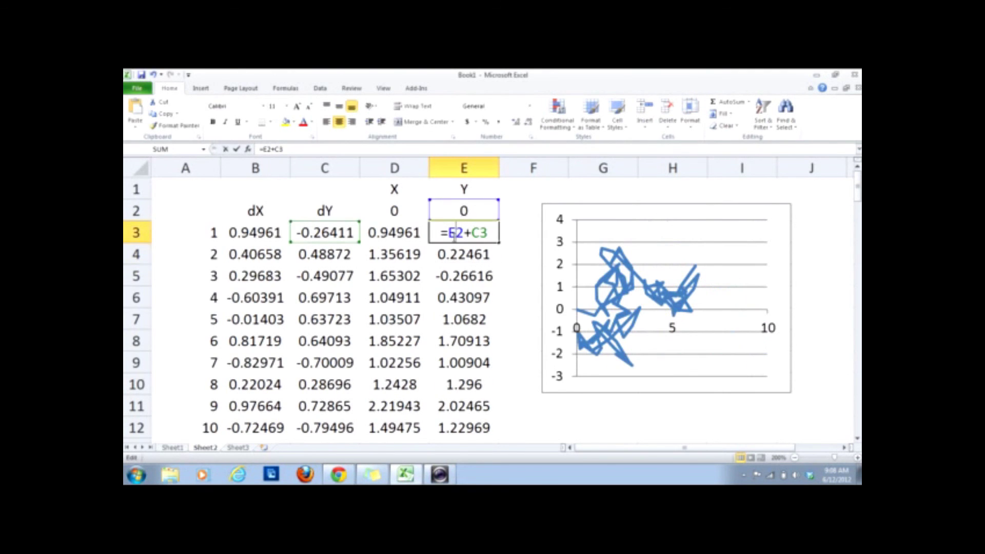
pyautogui.press('Return')
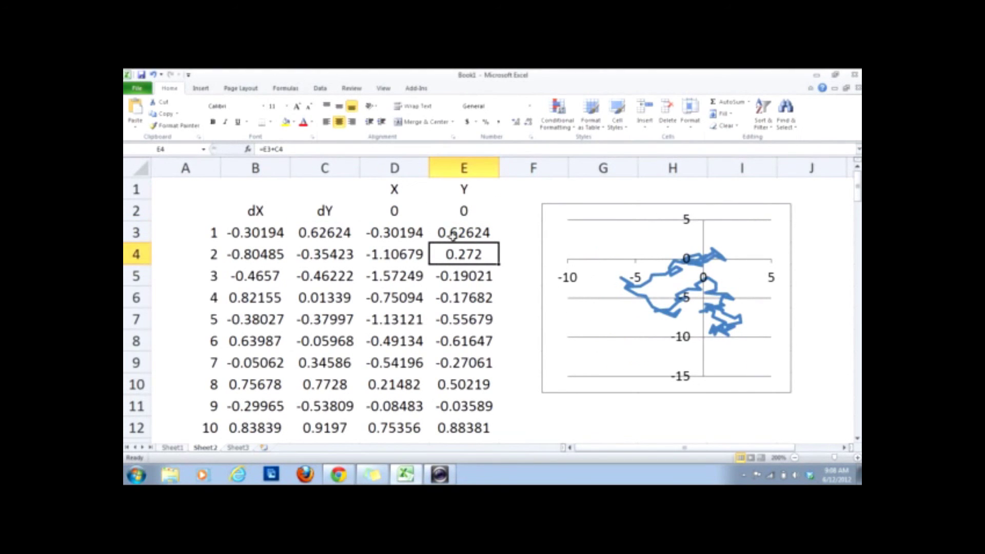